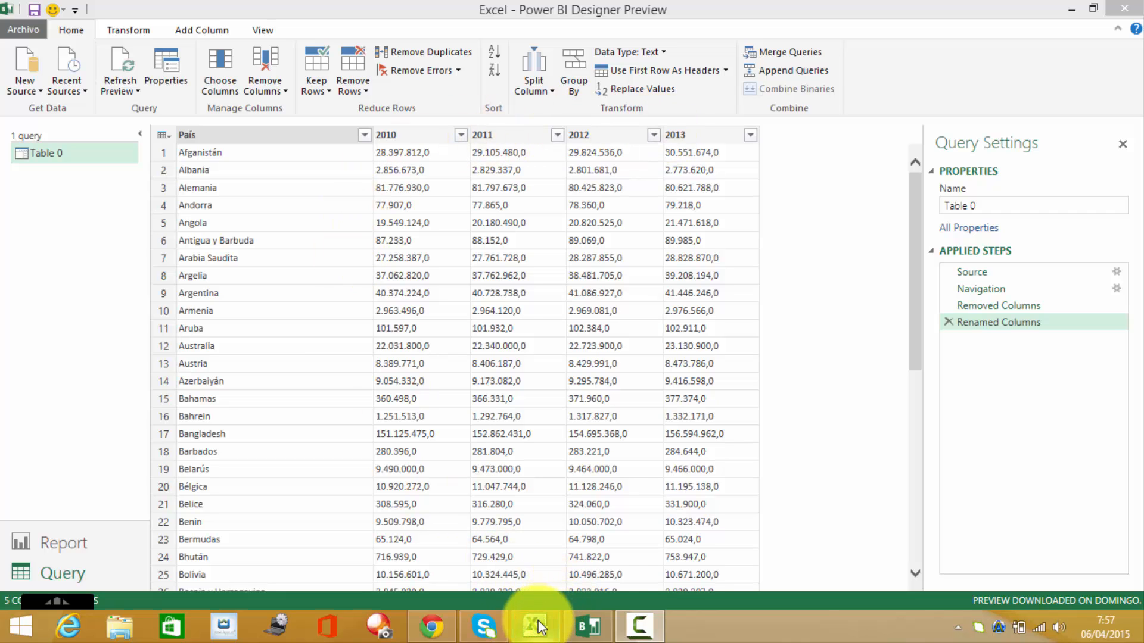
# - Switch to the Continentes.xlsx workbook in Excel and examine the end of the Continente-País-Capital list
pyautogui.moveTo(539, 627)
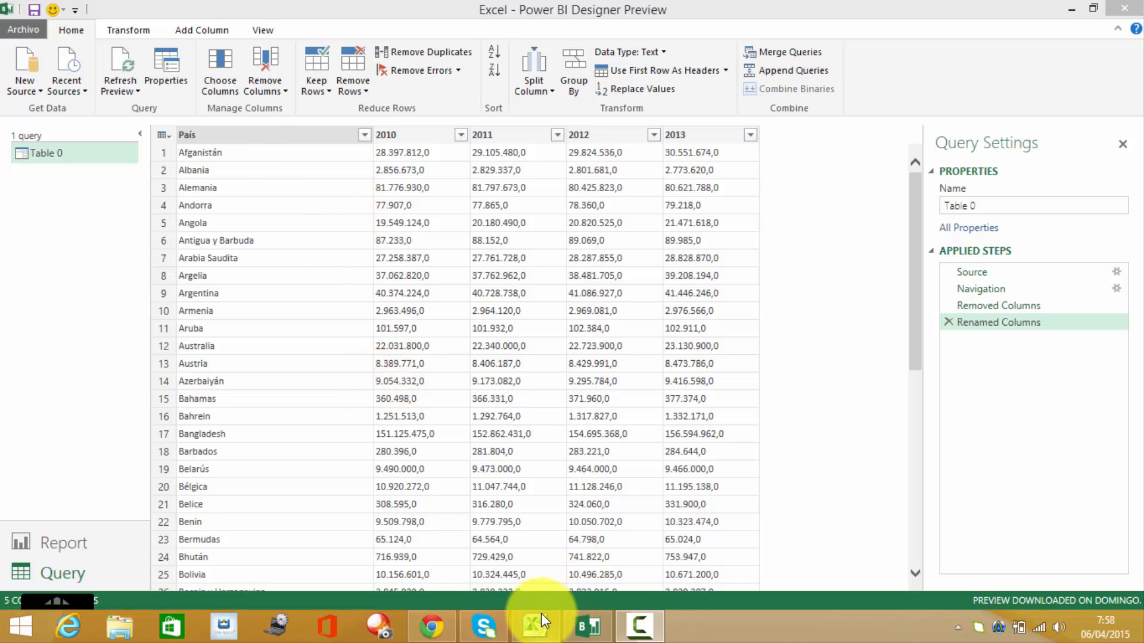
pyautogui.click(535, 626)
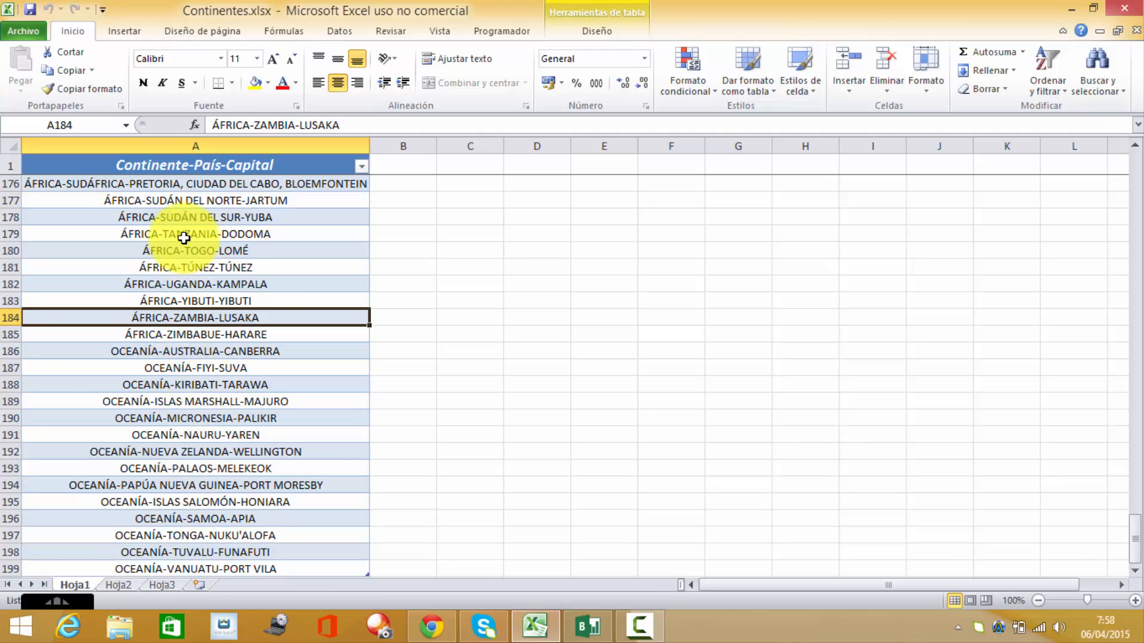
pyautogui.click(144, 233)
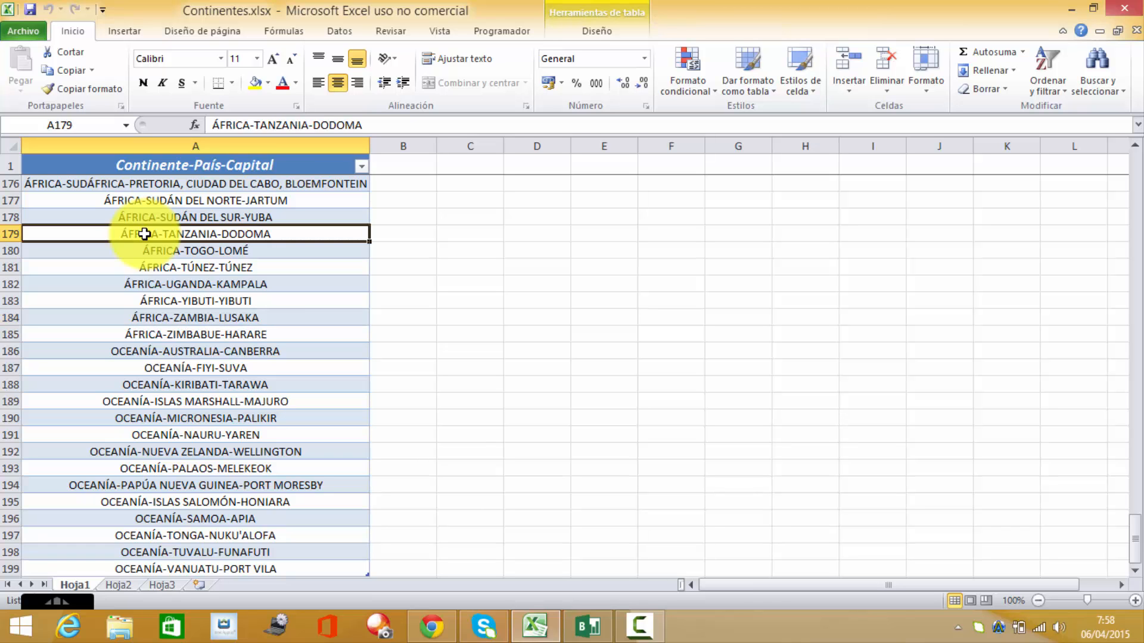
pyautogui.press('pagedown')
pyautogui.press('pageup')
pyautogui.press('Down')
pyautogui.press('Down')
pyautogui.press('Down')
pyautogui.press('Down')
pyautogui.press('Down')
pyautogui.press('Down')
pyautogui.press('Down')
pyautogui.press('Down')
pyautogui.press('Down')
pyautogui.press('Down')
pyautogui.press('Down')
pyautogui.press('Down')
pyautogui.press('Down')
pyautogui.press('Down')
pyautogui.press('Down')
pyautogui.press('Down')
pyautogui.press('Down')
pyautogui.press('Down')
pyautogui.press('Down')
pyautogui.press('Down')
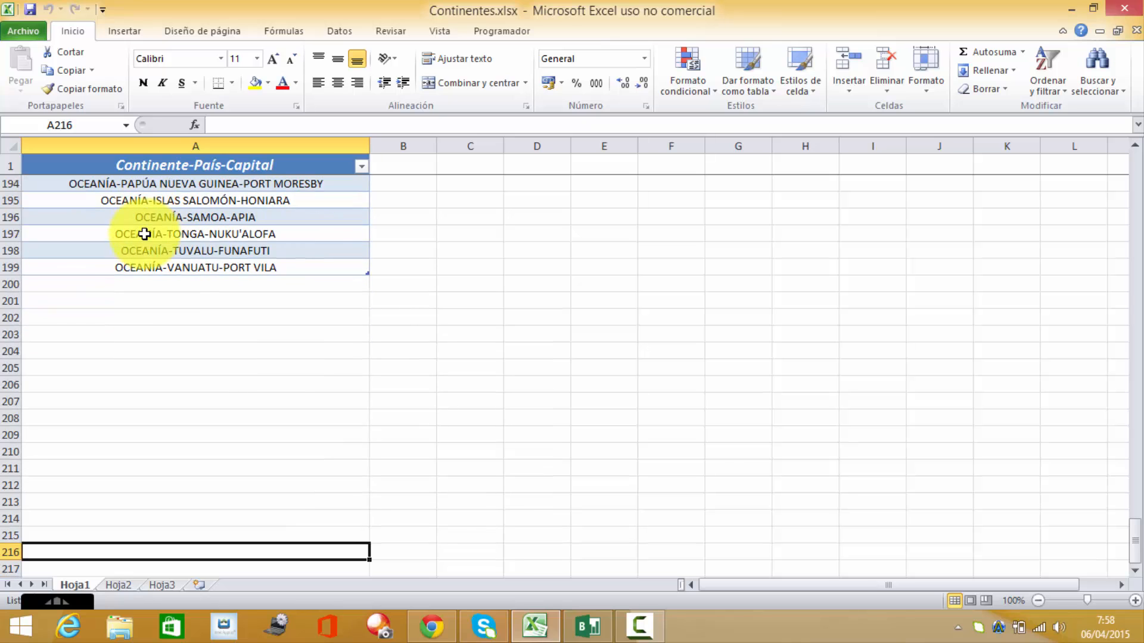
pyautogui.press('Up')
pyautogui.press('Up')
pyautogui.press('Up')
pyautogui.press('Up')
pyautogui.press('Up')
pyautogui.press('Up')
pyautogui.press('Up')
pyautogui.press('Up')
pyautogui.press('Up')
pyautogui.press('Up')
pyautogui.press('Up')
pyautogui.press('Up')
pyautogui.press('Up')
pyautogui.press('Up')
pyautogui.press('Up')
pyautogui.press('Up')
pyautogui.press('Up')
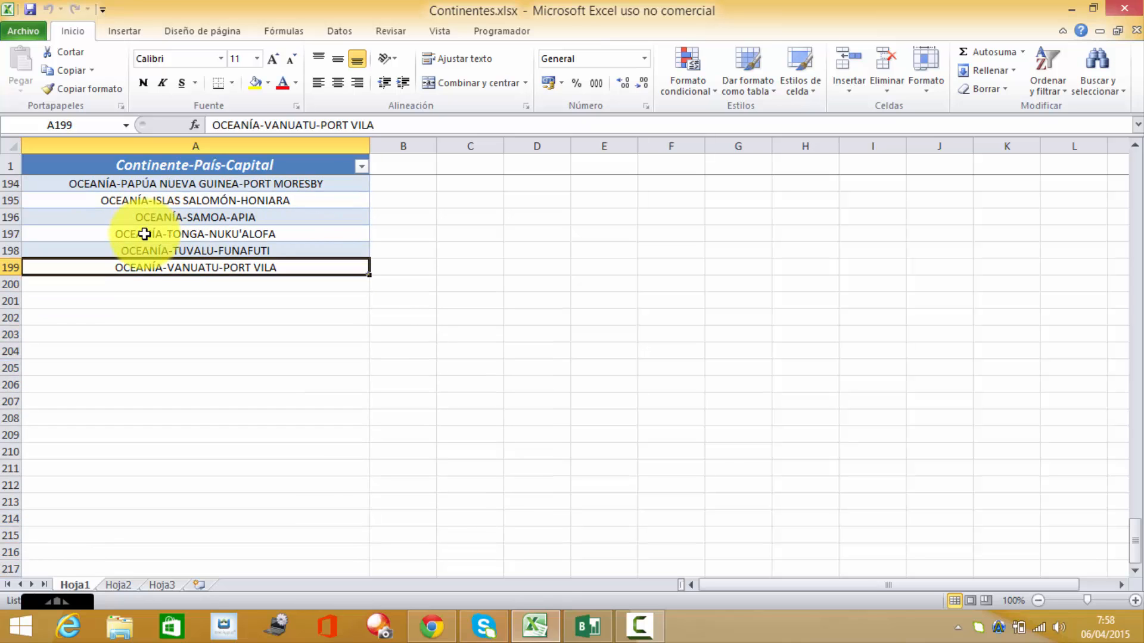
# - Review the Continente-País-Capital entries from the last row back up to the first record in A2
pyautogui.press('Up')
pyautogui.press('Up')
pyautogui.press('Up')
pyautogui.press('Up')
pyautogui.press('Up')
pyautogui.press('Up')
pyautogui.press('Up')
pyautogui.press('Up')
pyautogui.press('Up')
pyautogui.press('Up')
pyautogui.press('Up')
pyautogui.press('Up')
pyautogui.press('Up')
pyautogui.press('Up')
pyautogui.press('Up')
pyautogui.press('Up')
pyautogui.press('Up')
pyautogui.press('Up')
pyautogui.press('Up')
pyautogui.press('Up')
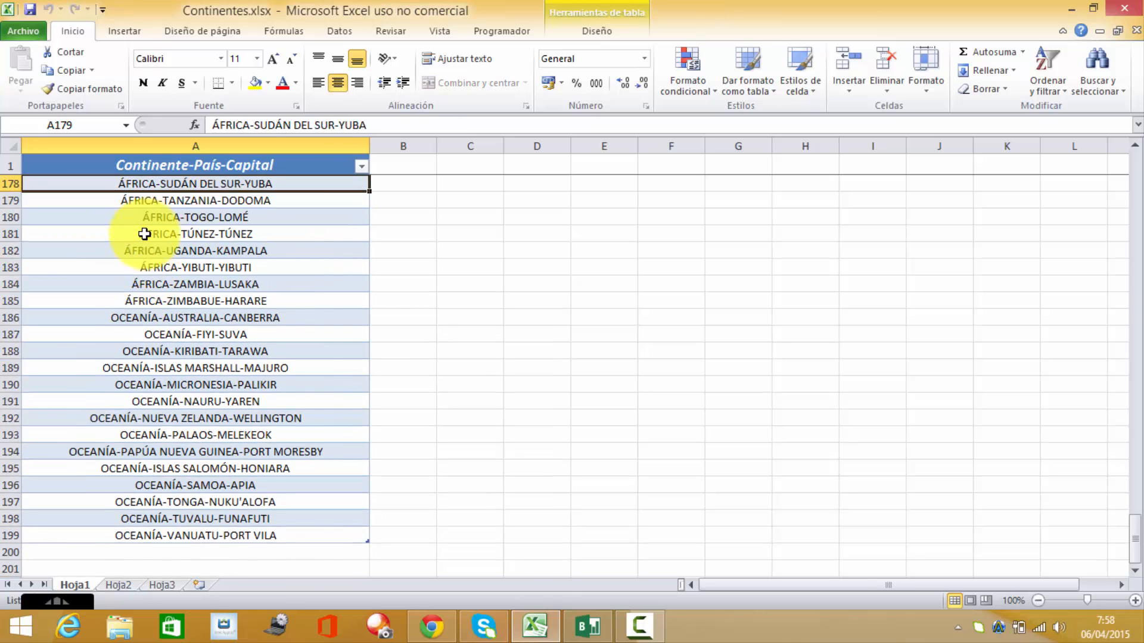
pyautogui.press('Up')
pyautogui.press('Up')
pyautogui.press('Up')
pyautogui.press('Up')
pyautogui.press('Up')
pyautogui.press('Up')
pyautogui.press('Up')
pyautogui.press('Up')
pyautogui.press('Up')
pyautogui.press('Up')
pyautogui.press('Up')
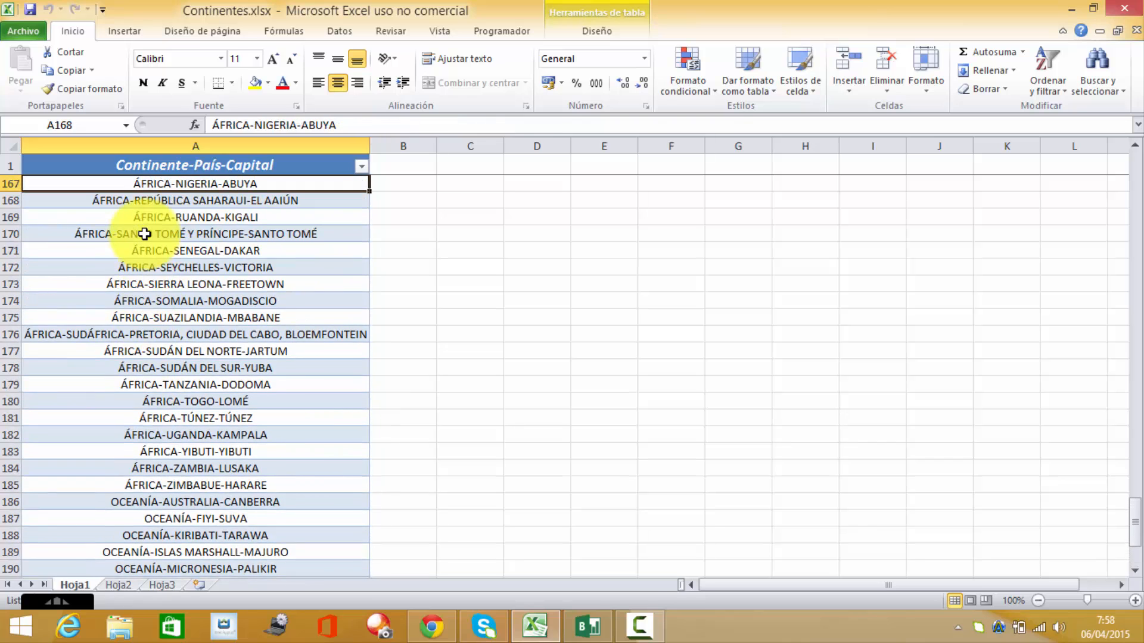
pyautogui.press('Up')
pyautogui.press('Up')
pyautogui.press('Up')
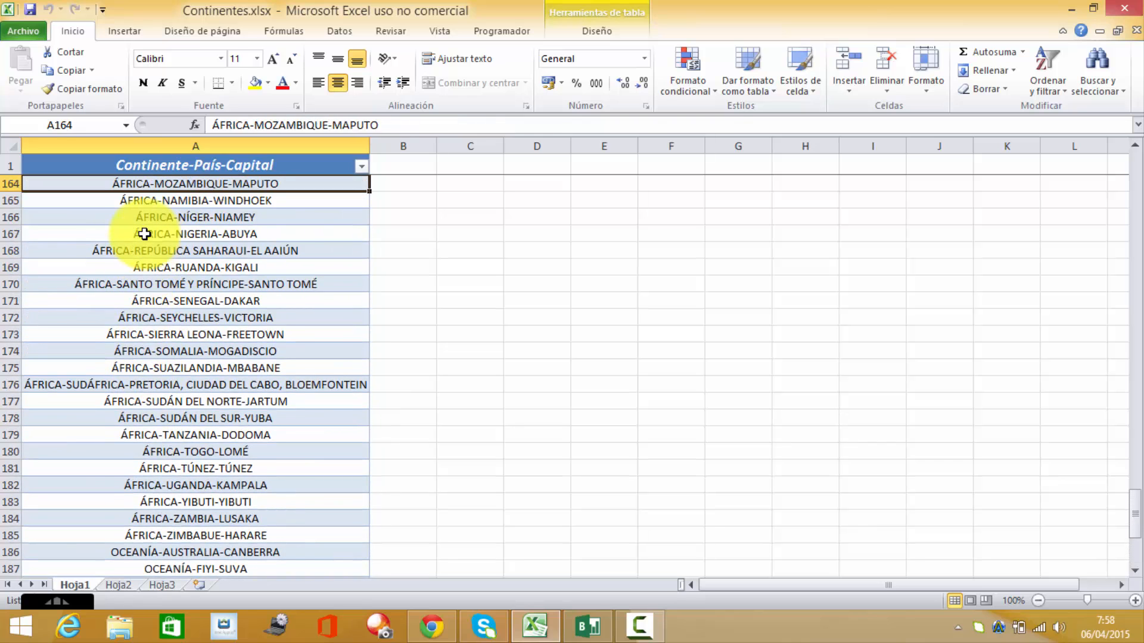
pyautogui.press('pageup')
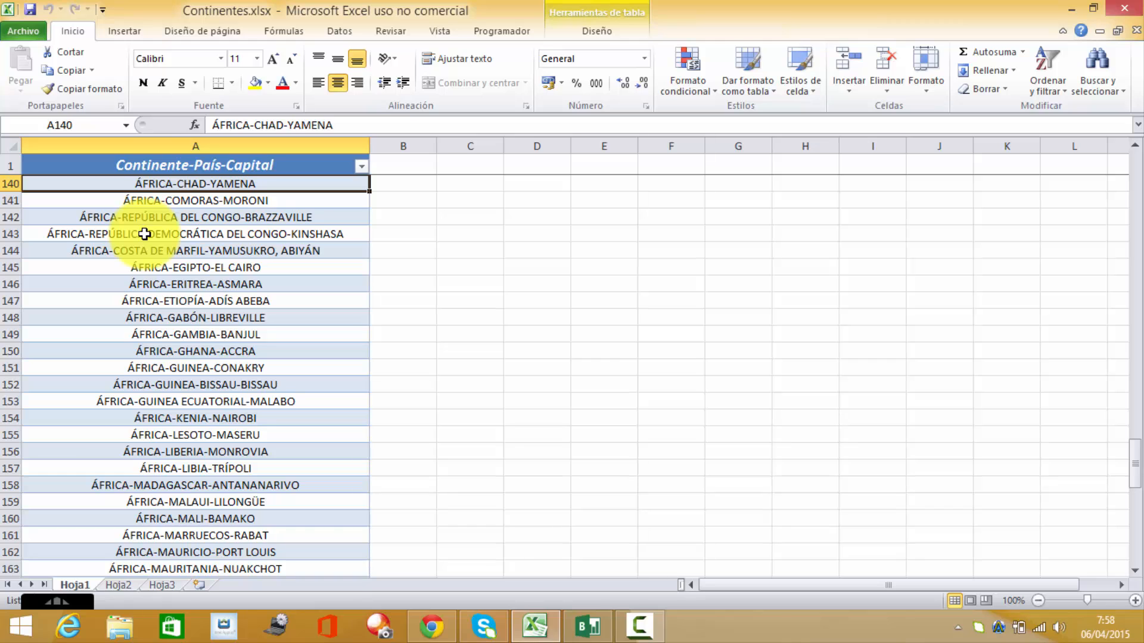
pyautogui.press('pageup')
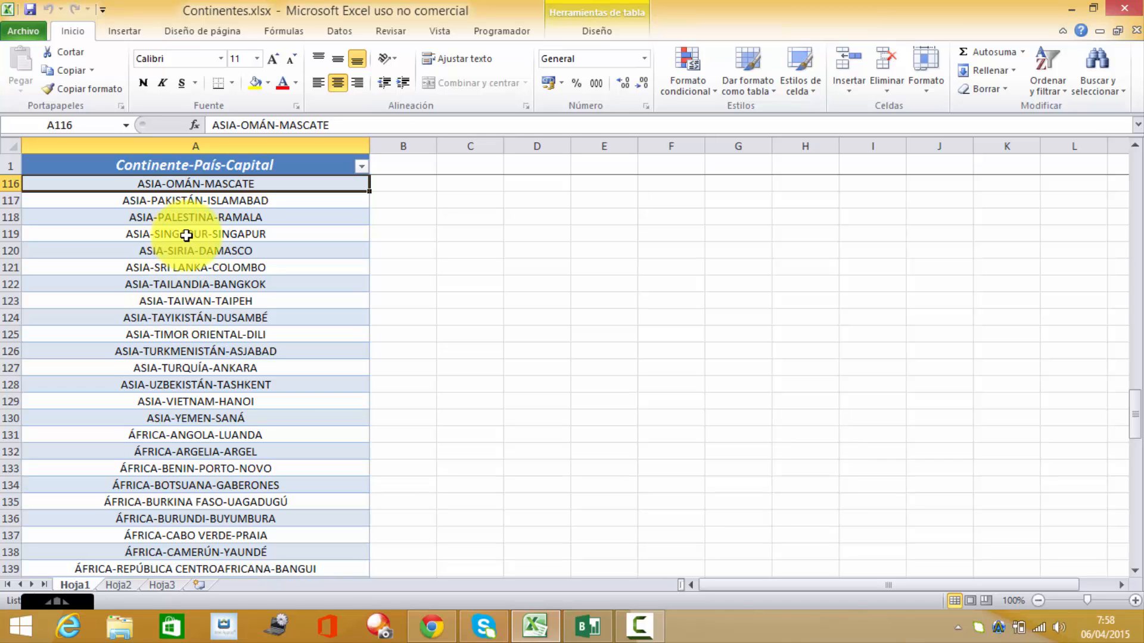
pyautogui.press('Up')
pyautogui.press('Up')
pyautogui.press('Up')
pyautogui.press('Up')
pyautogui.press('Up')
pyautogui.press('Up')
pyautogui.press('Up')
pyautogui.press('Up')
pyautogui.press('Up')
pyautogui.press('Up')
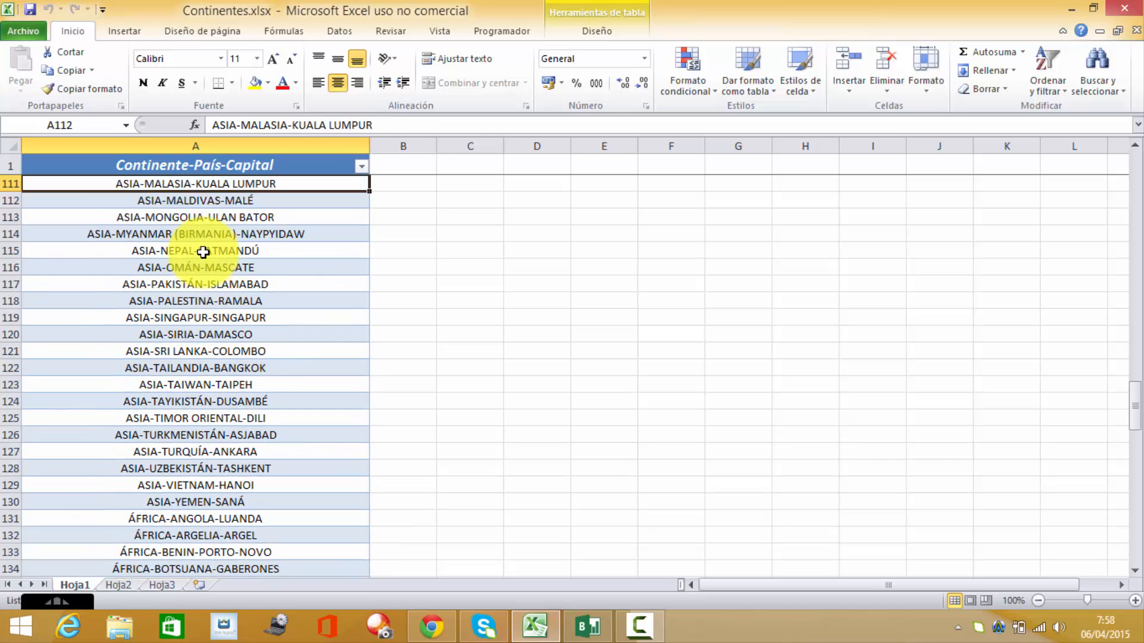
pyautogui.press('Up')
pyautogui.press('Up')
pyautogui.press('Up')
pyautogui.press('Up')
pyautogui.press('Up')
pyautogui.press('Up')
pyautogui.press('Up')
pyautogui.press('Up')
pyautogui.press('Up')
pyautogui.press('Up')
pyautogui.press('Up')
pyautogui.press('Up')
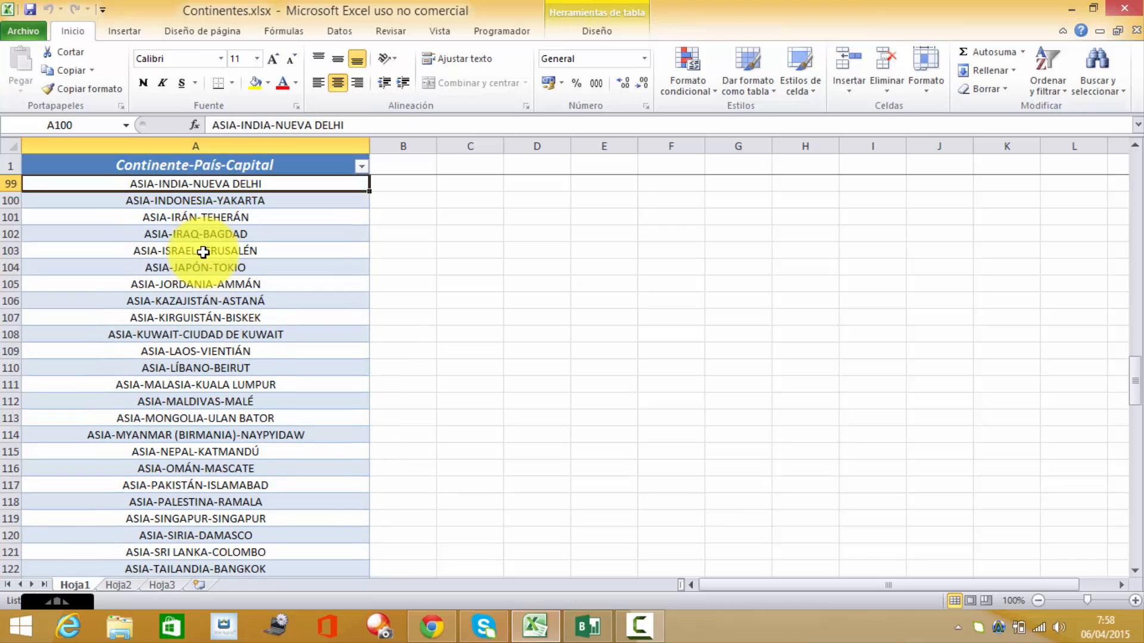
pyautogui.press('Up')
pyautogui.press('Up')
pyautogui.press('Up')
pyautogui.press('Up')
pyautogui.press('Up')
pyautogui.press('Up')
pyautogui.press('Up')
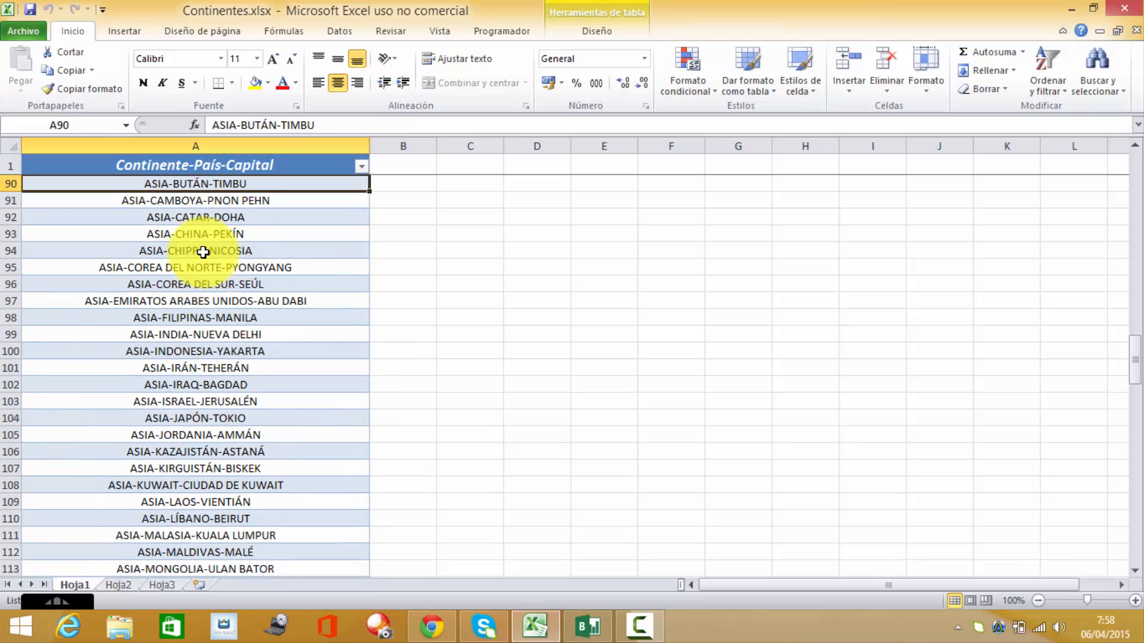
pyautogui.press('Up')
pyautogui.press('Up')
pyautogui.press('Up')
pyautogui.press('Up')
pyautogui.press('Up')
pyautogui.press('Up')
pyautogui.press('Up')
pyautogui.press('Up')
pyautogui.press('Up')
pyautogui.press('Up')
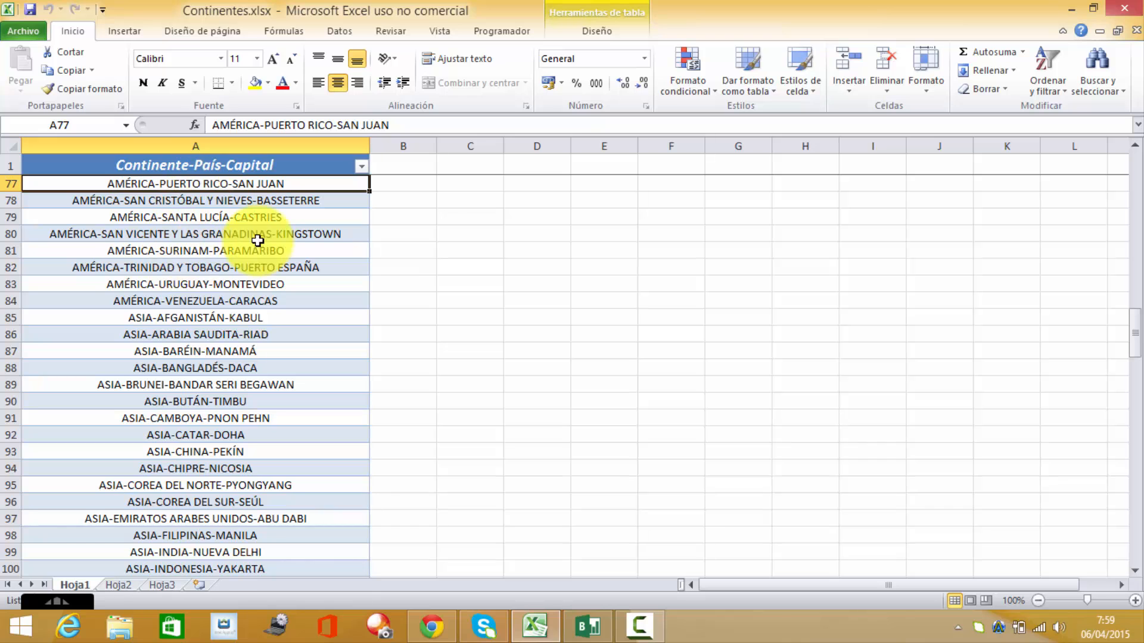
pyautogui.press('pageup')
pyautogui.press('pageup')
pyautogui.press('pageup')
pyautogui.press('pageup')
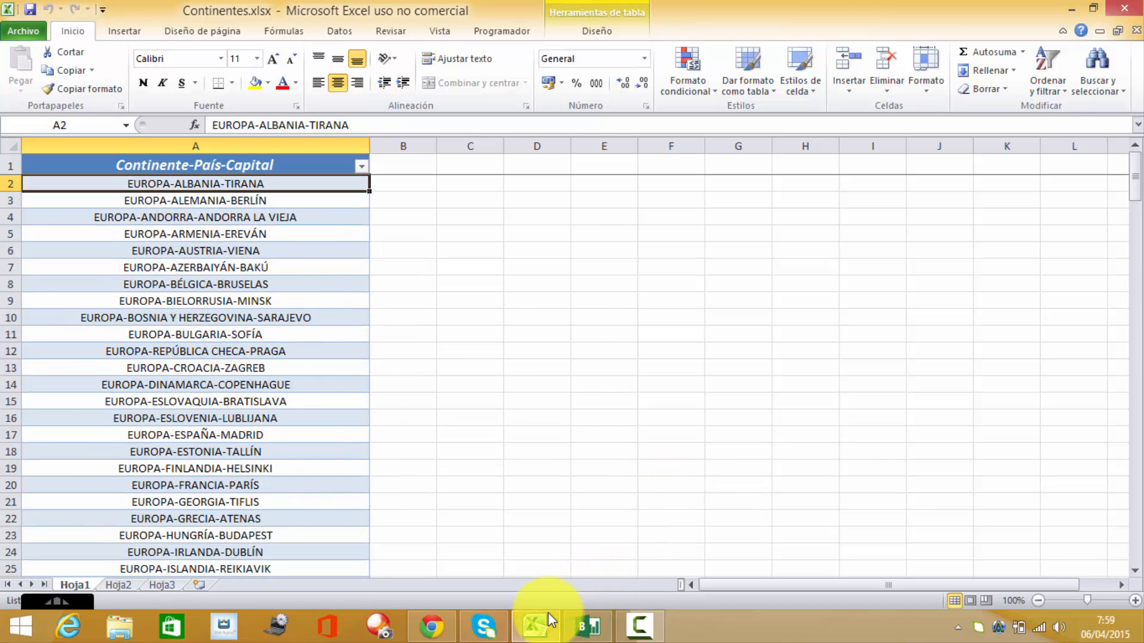
# - Close the Continentes.xlsx workbook in Excel and return to the Query view of Power BI Designer
pyautogui.moveTo(542, 624)
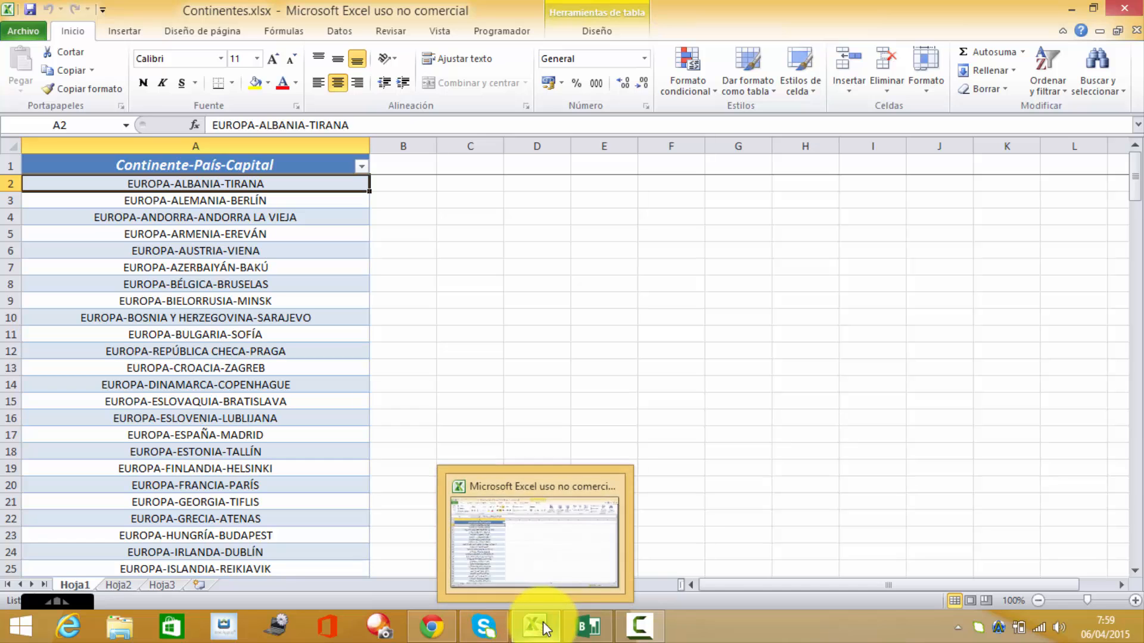
pyautogui.click(587, 626)
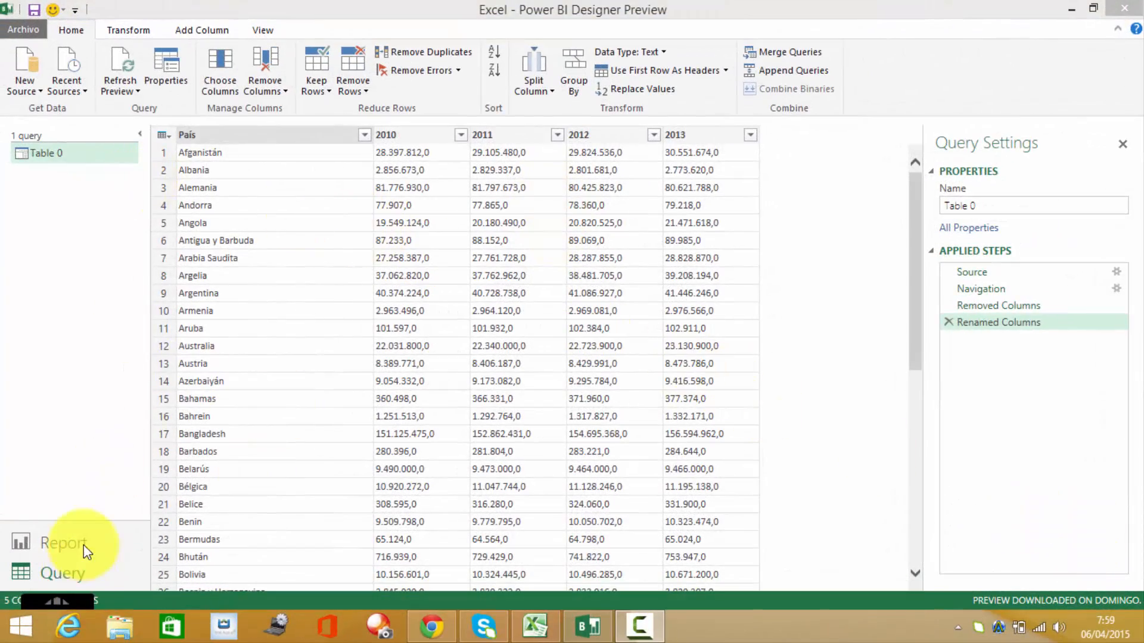
pyautogui.click(68, 574)
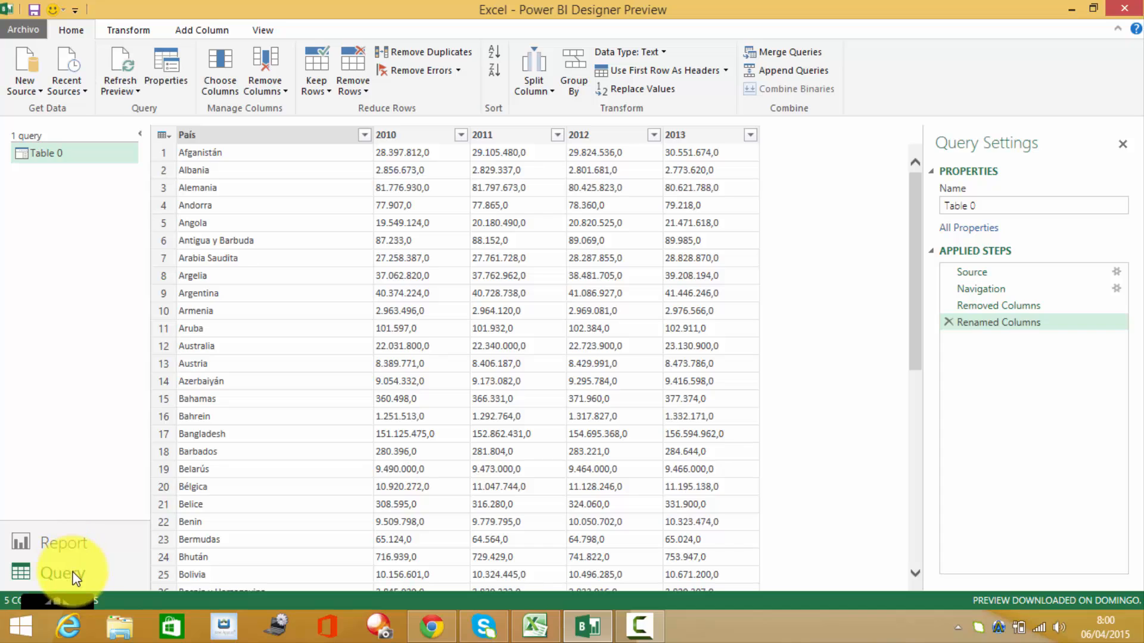
pyautogui.click(27, 87)
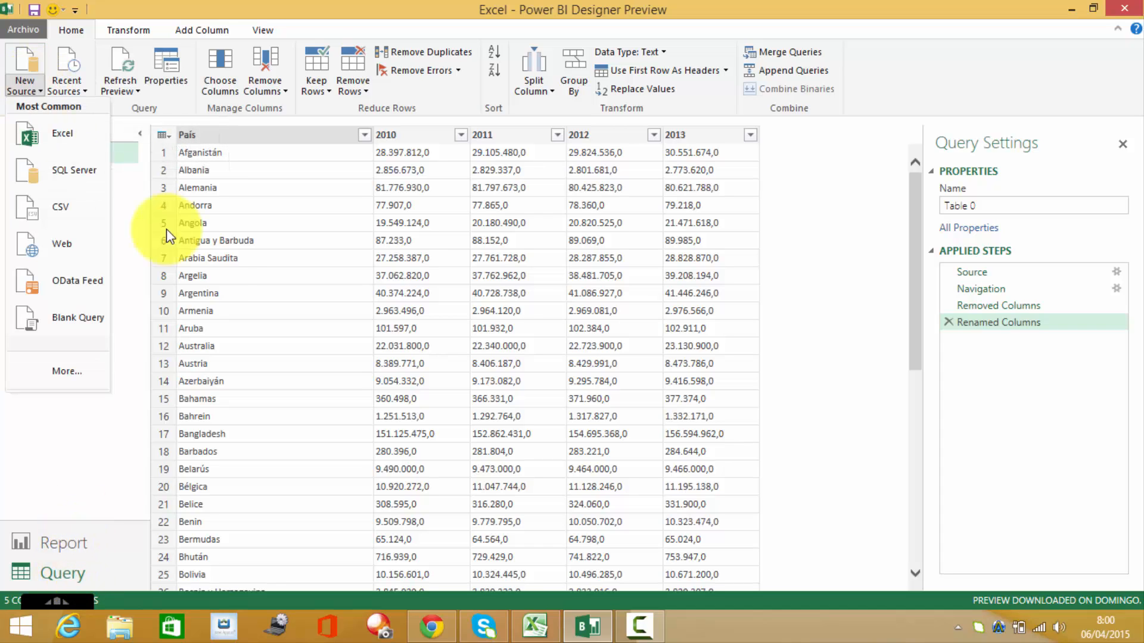
pyautogui.click(537, 626)
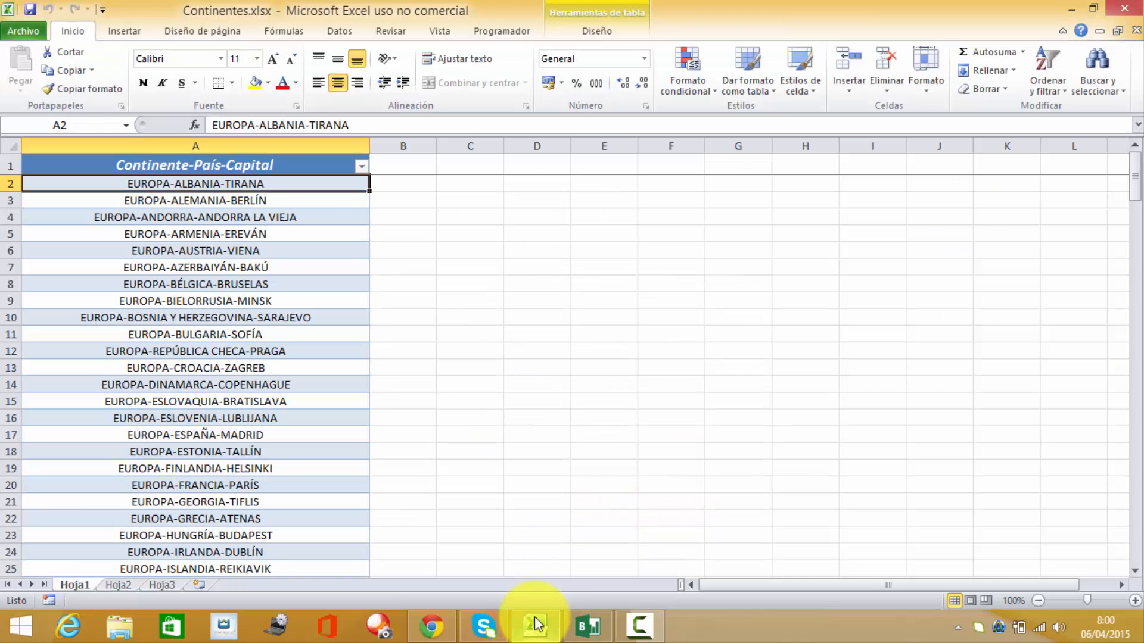
pyautogui.click(1121, 14)
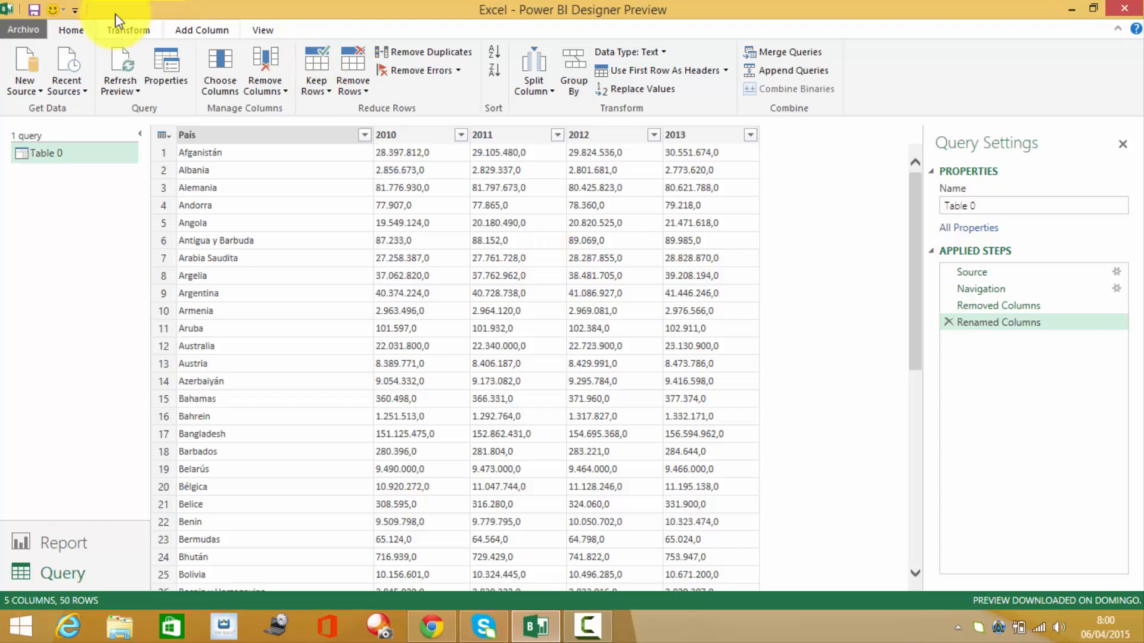
# - Add Continentes.xlsx from Documentos as a new Excel source and load its Tabla2 table
pyautogui.click(24, 88)
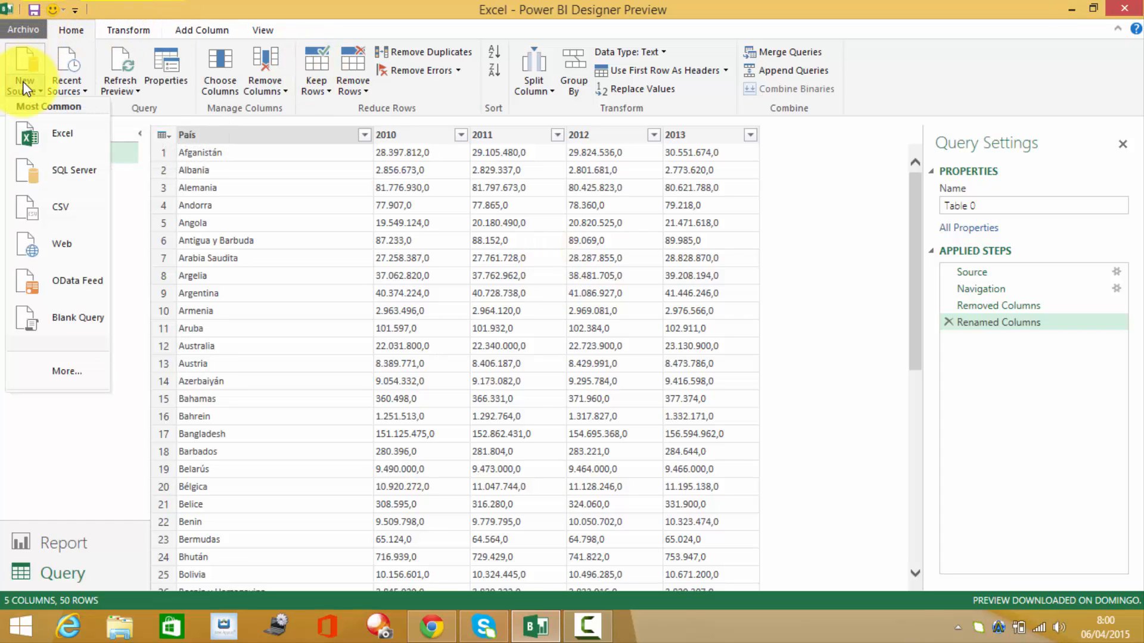
pyautogui.click(64, 134)
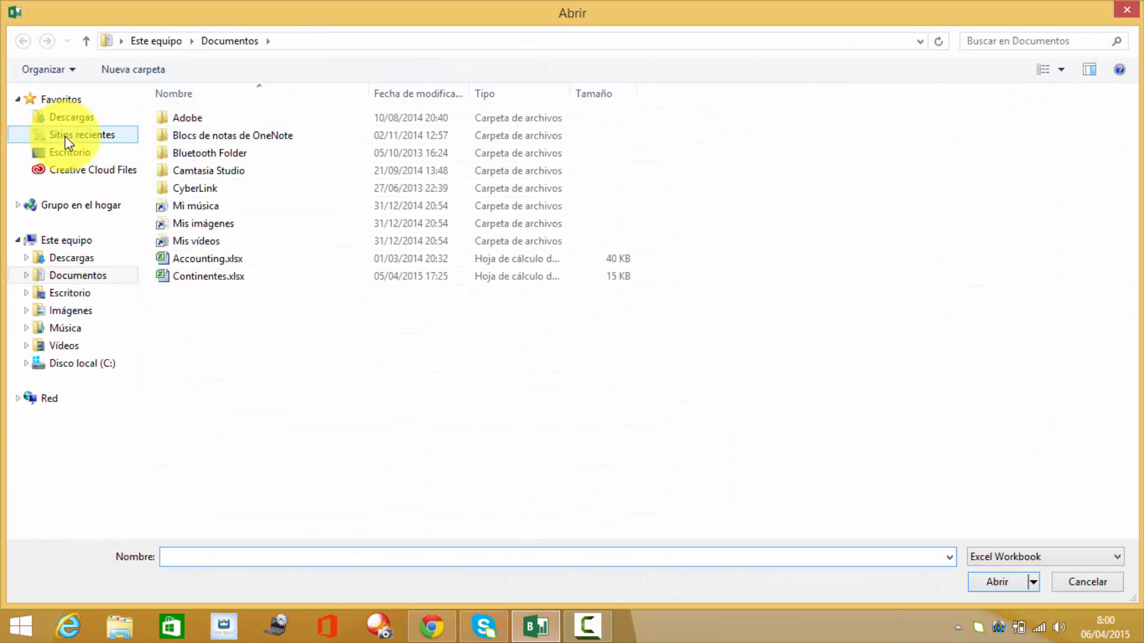
pyautogui.click(216, 279)
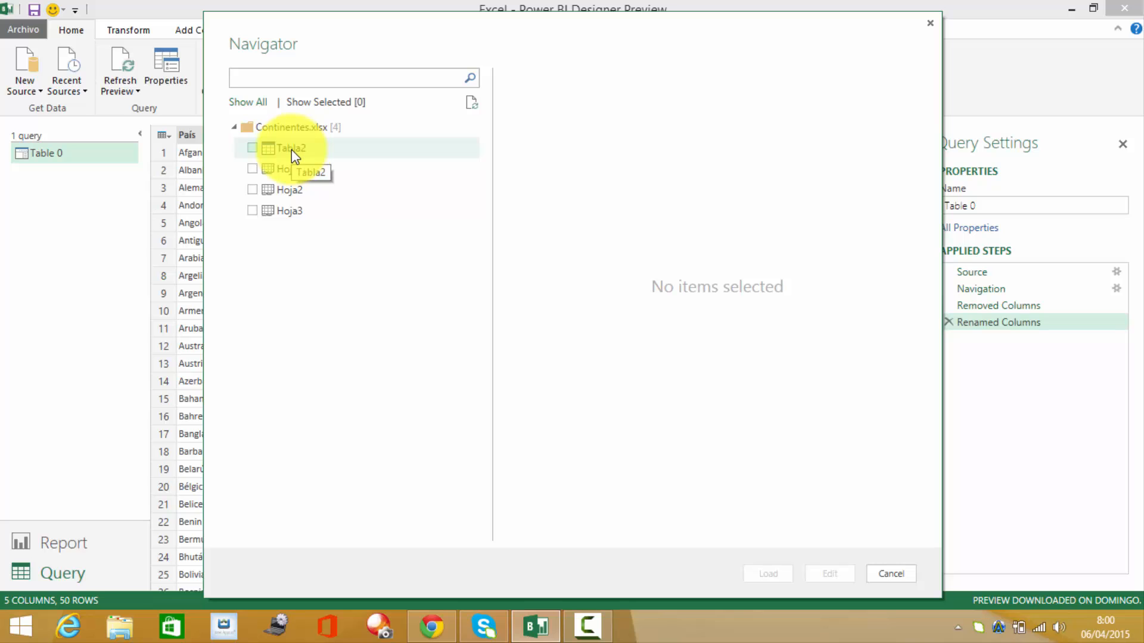
pyautogui.click(250, 148)
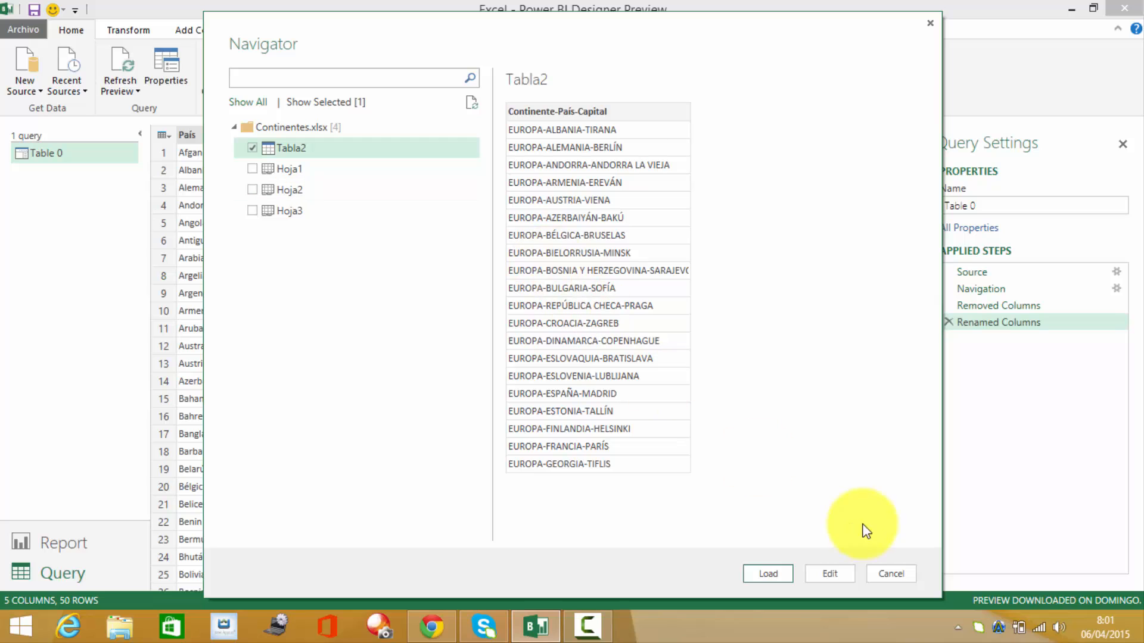
pyautogui.click(769, 573)
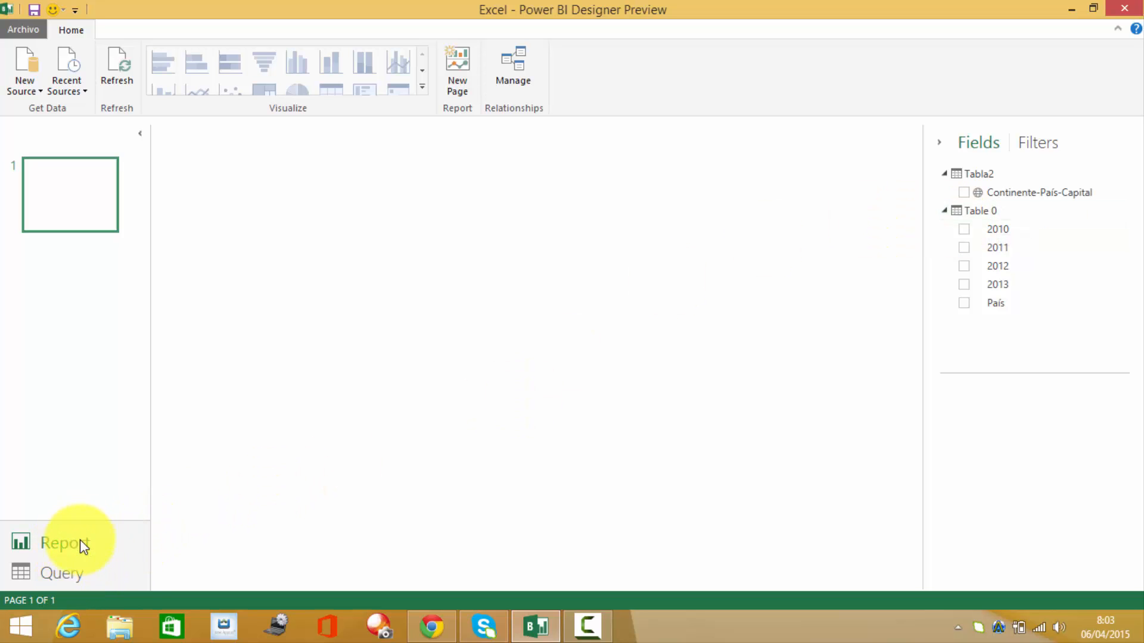
# - Return to the Query view and examine Tabla2's Continente-País-Capital column and the columns of Table 0
pyautogui.click(70, 570)
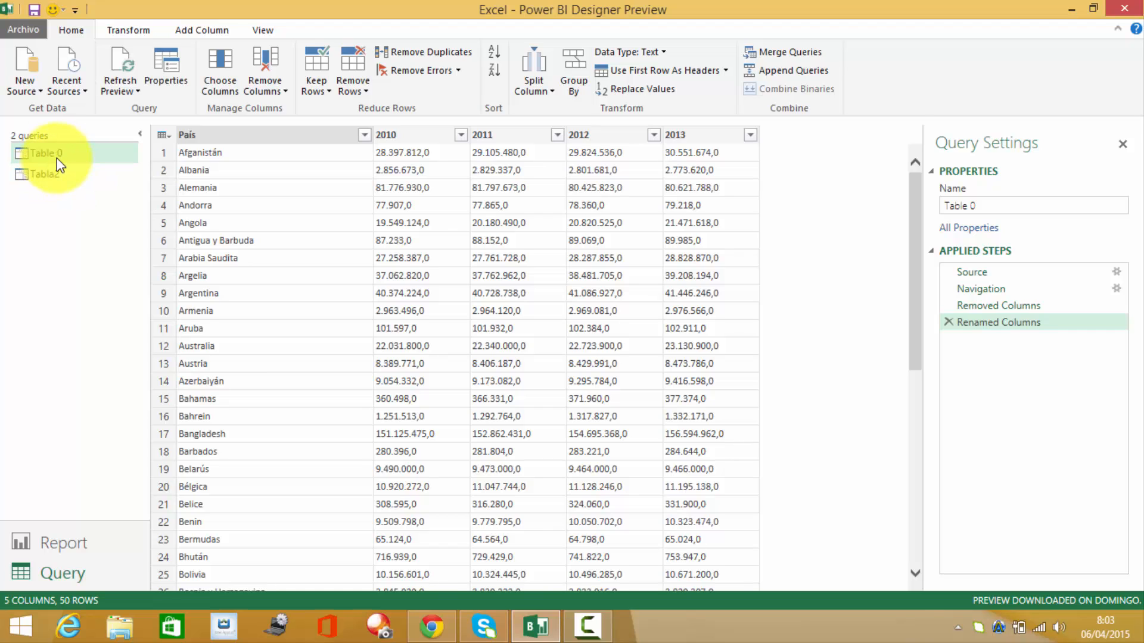
pyautogui.click(54, 173)
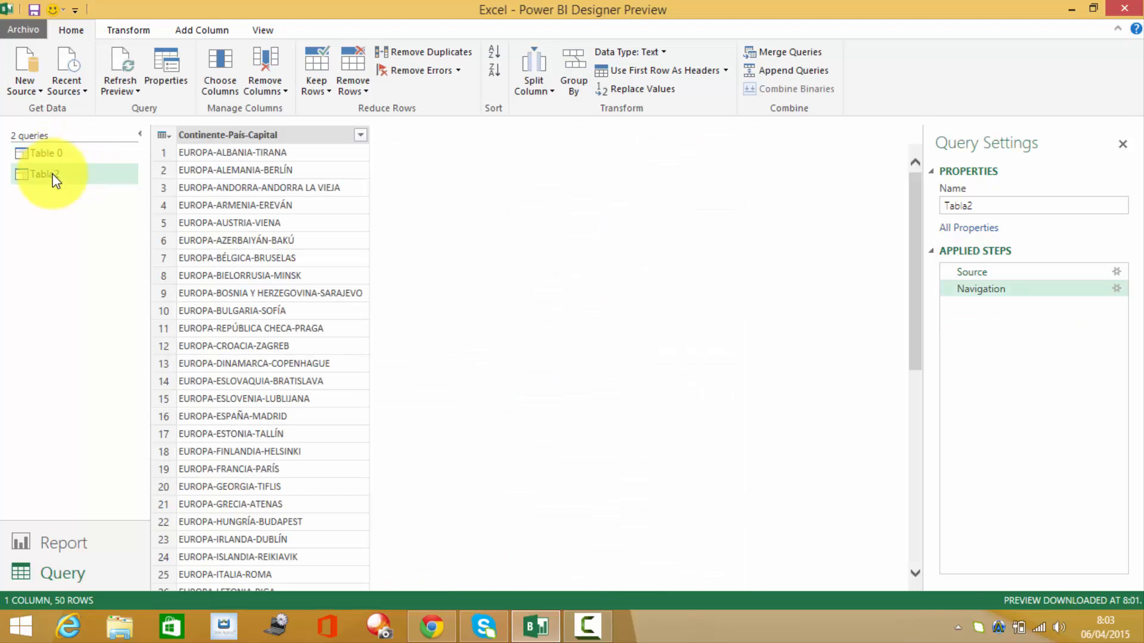
pyautogui.click(300, 137)
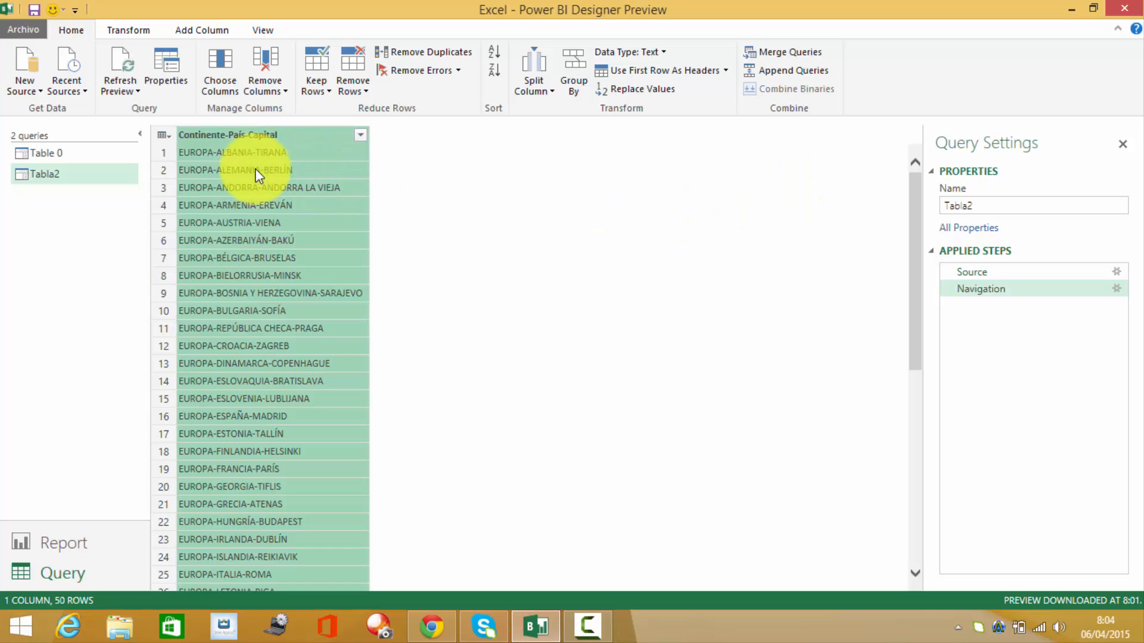
pyautogui.click(71, 153)
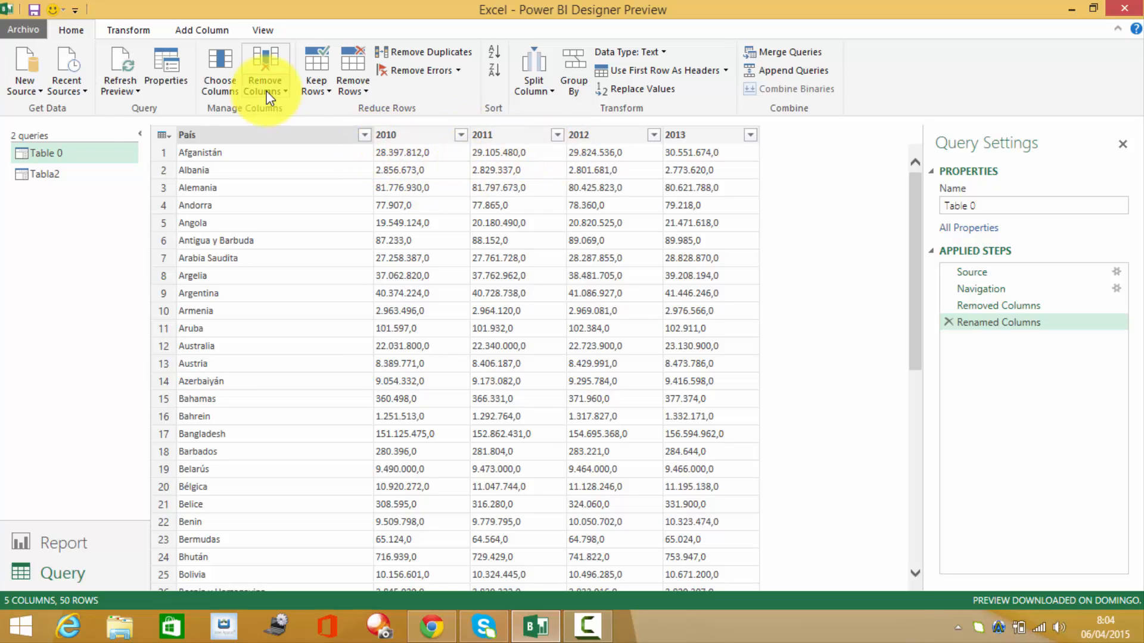
# - Split Tabla2's Continente-País-Capital column at each occurrence of the custom delimiter "-"
pyautogui.click(51, 176)
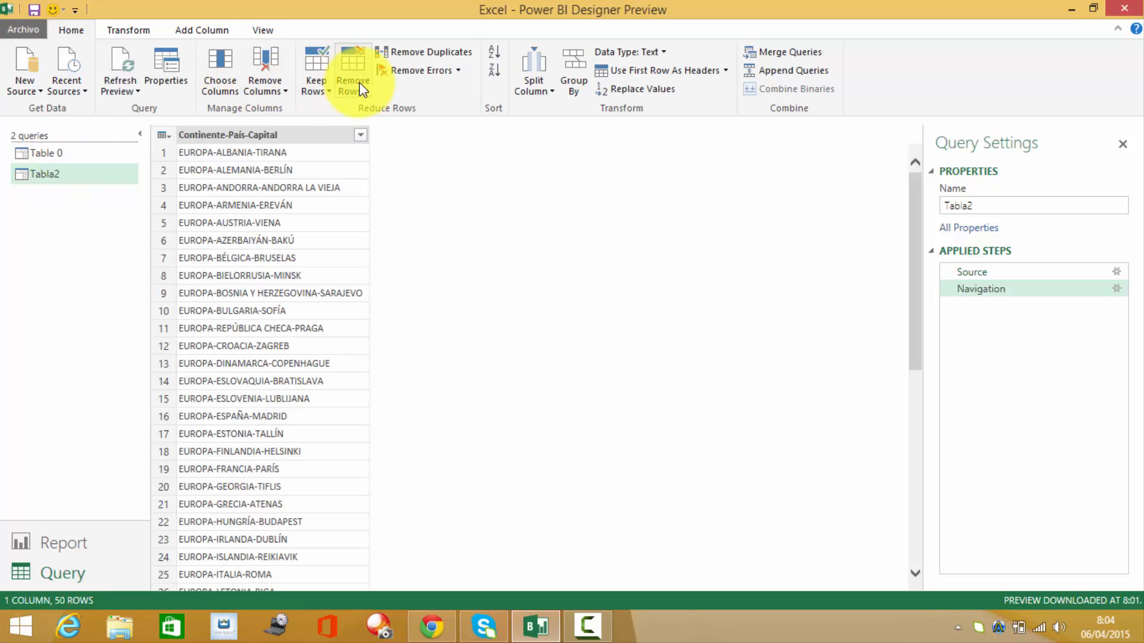
pyautogui.click(543, 91)
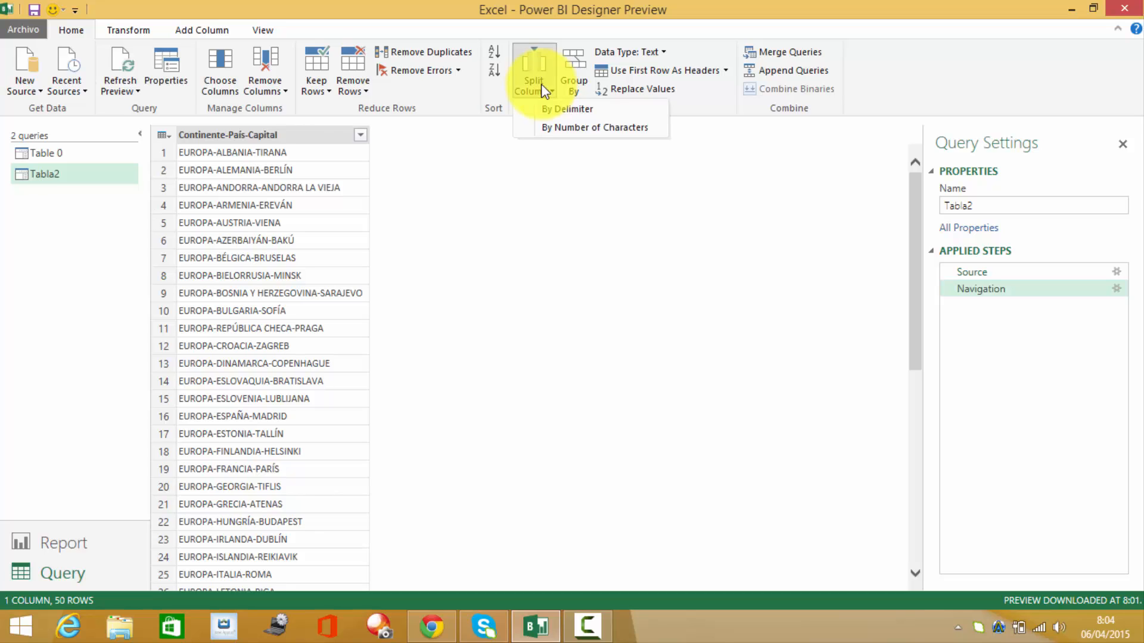
pyautogui.click(564, 111)
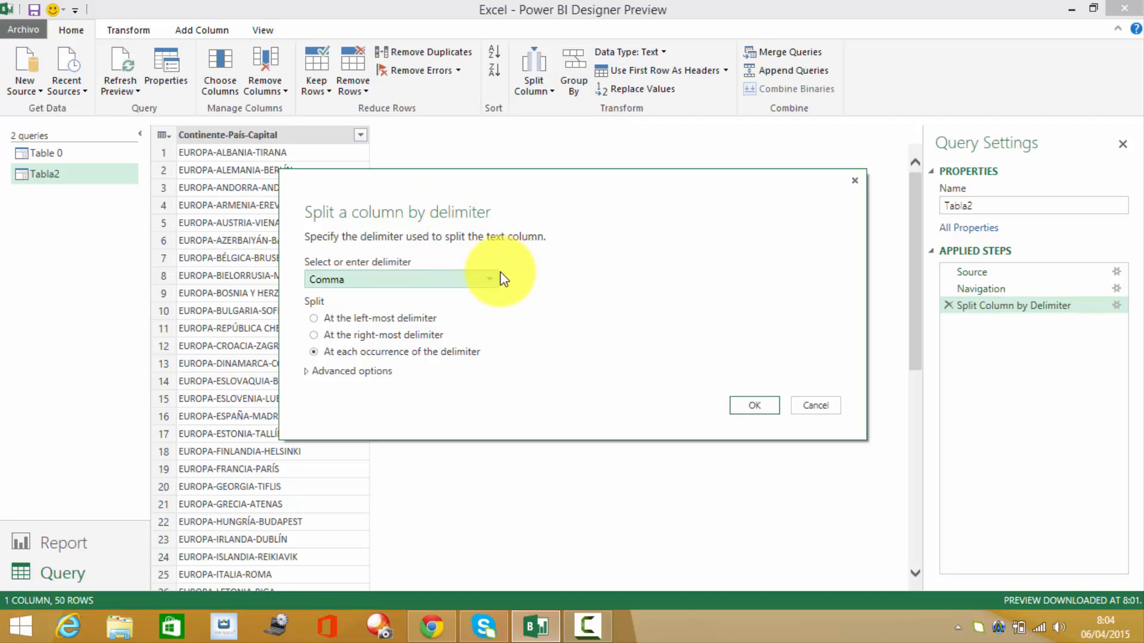
pyautogui.click(488, 276)
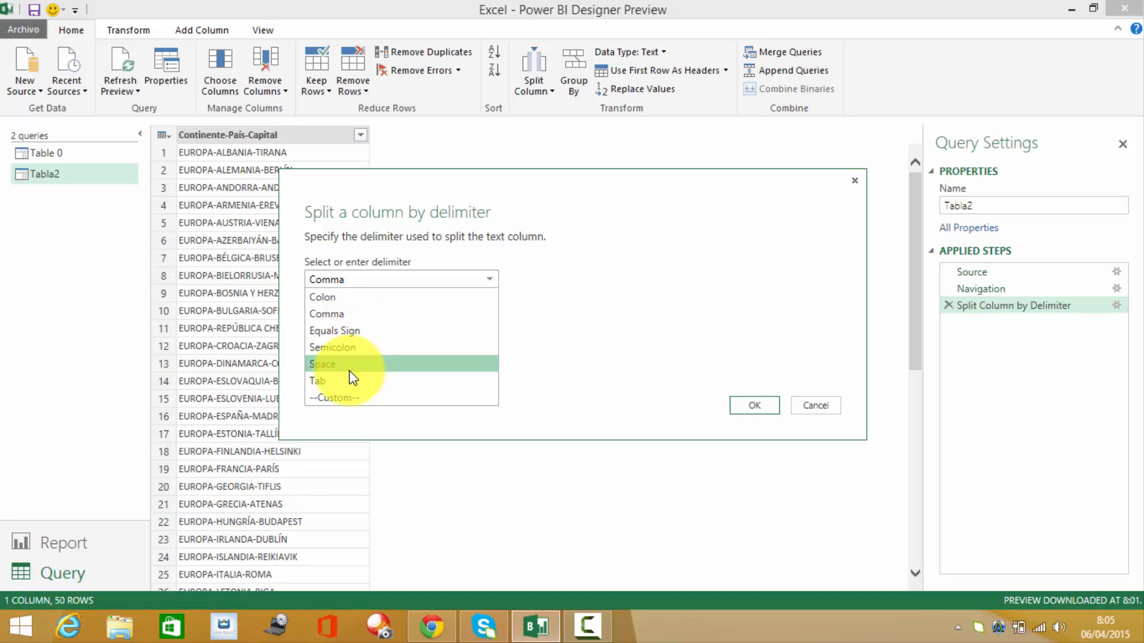
pyautogui.click(347, 395)
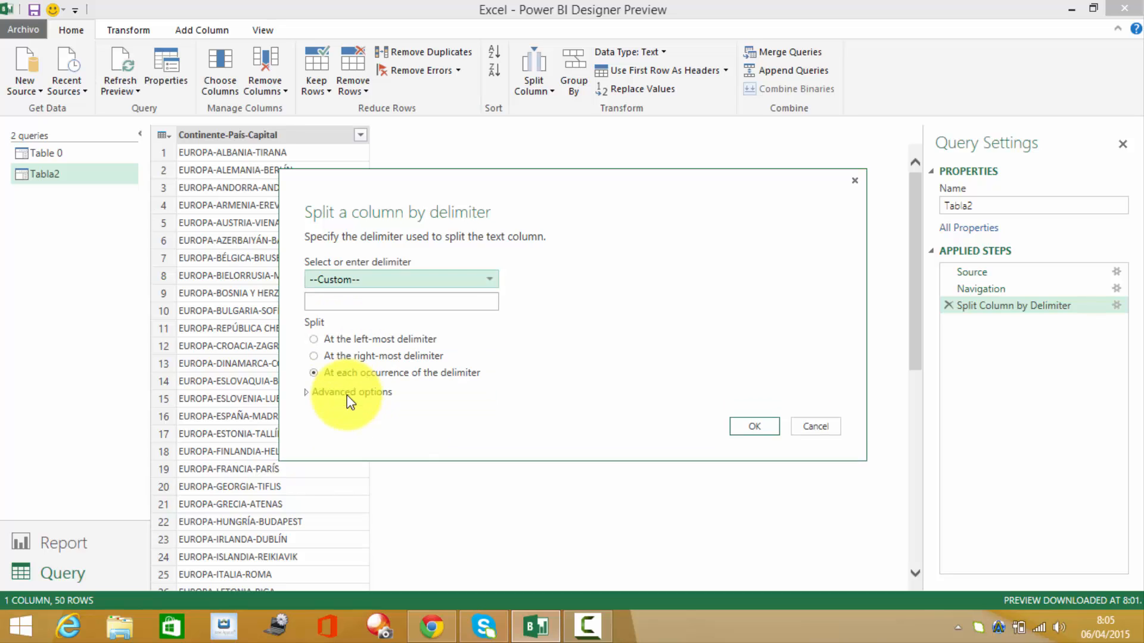
pyautogui.click(363, 298)
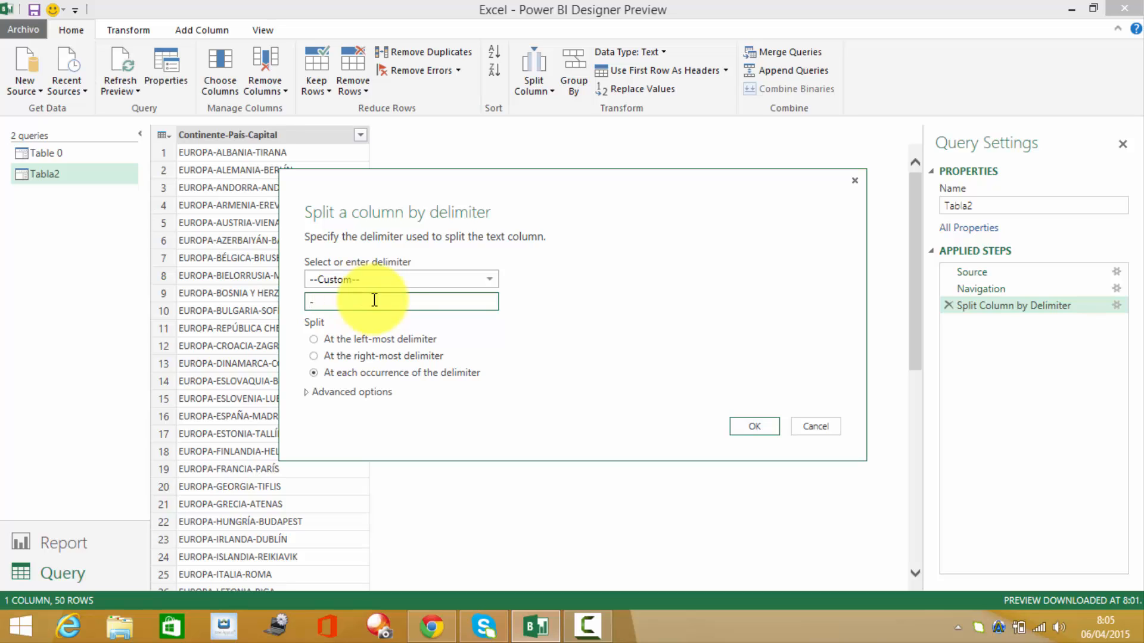
pyautogui.click(749, 429)
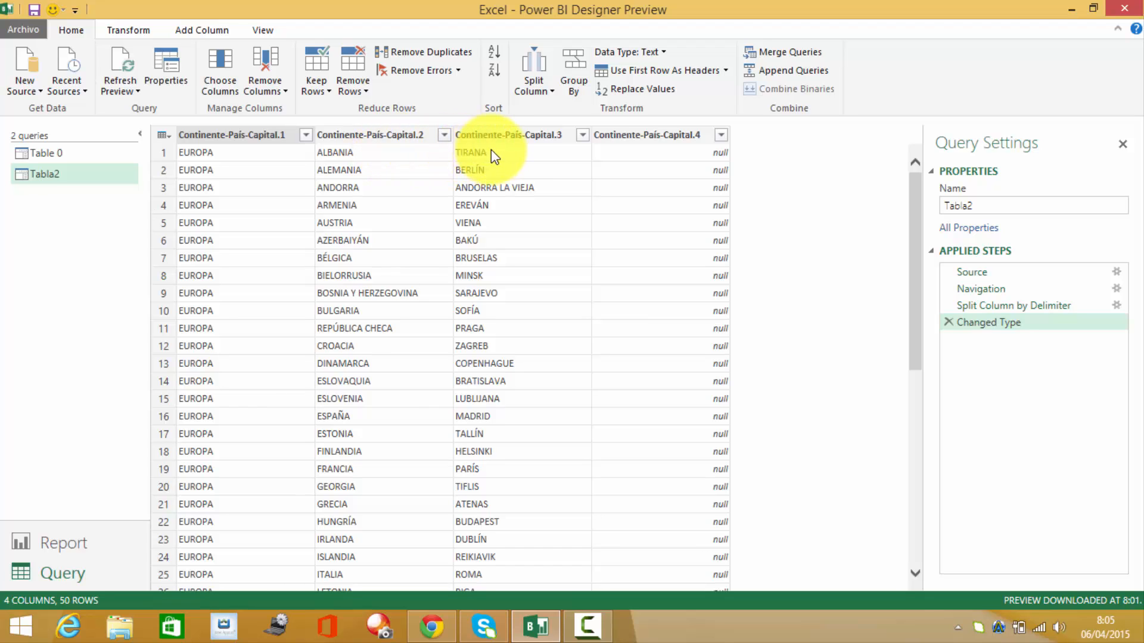
# - Rename the first two split columns of Tabla2 as Continente and País
pyautogui.click(230, 141)
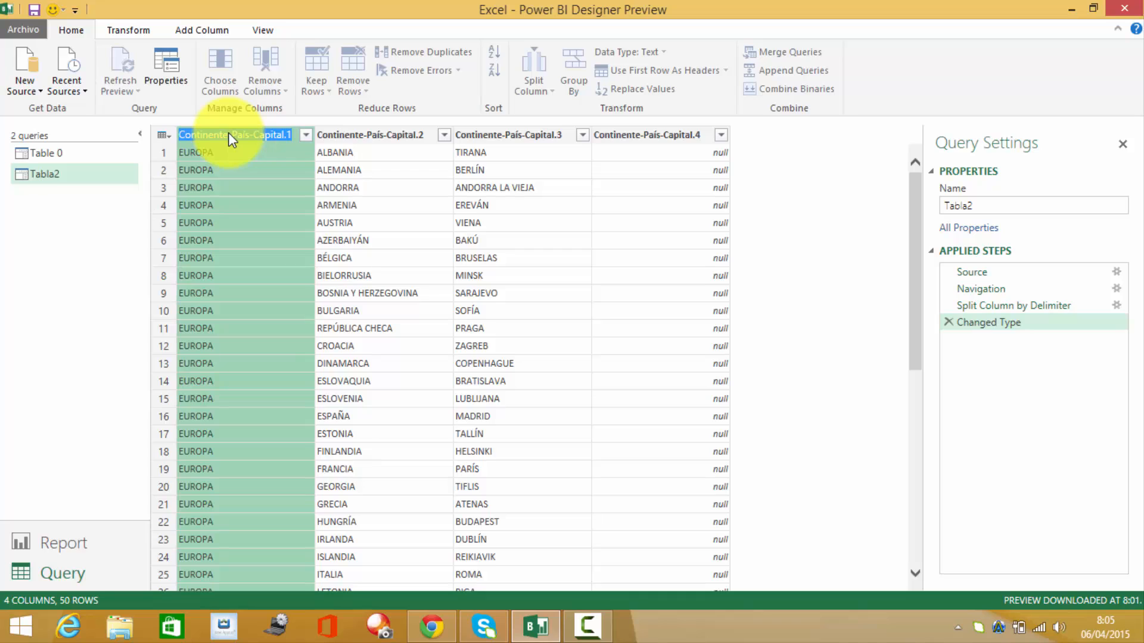
pyautogui.write('Contine')
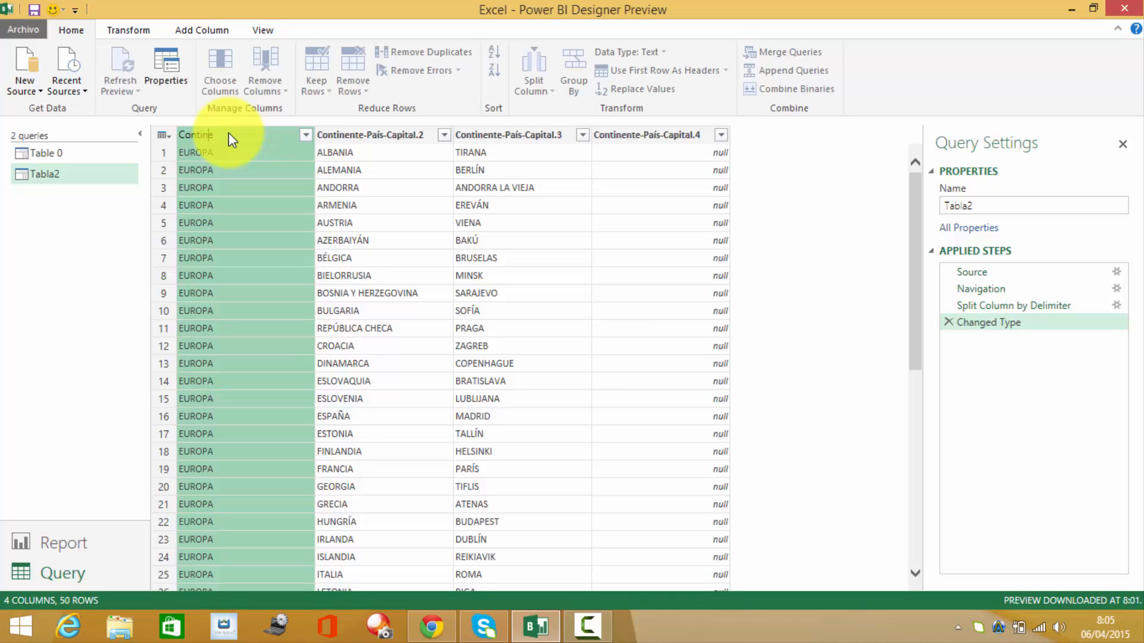
pyautogui.write('nte')
pyautogui.press('Return')
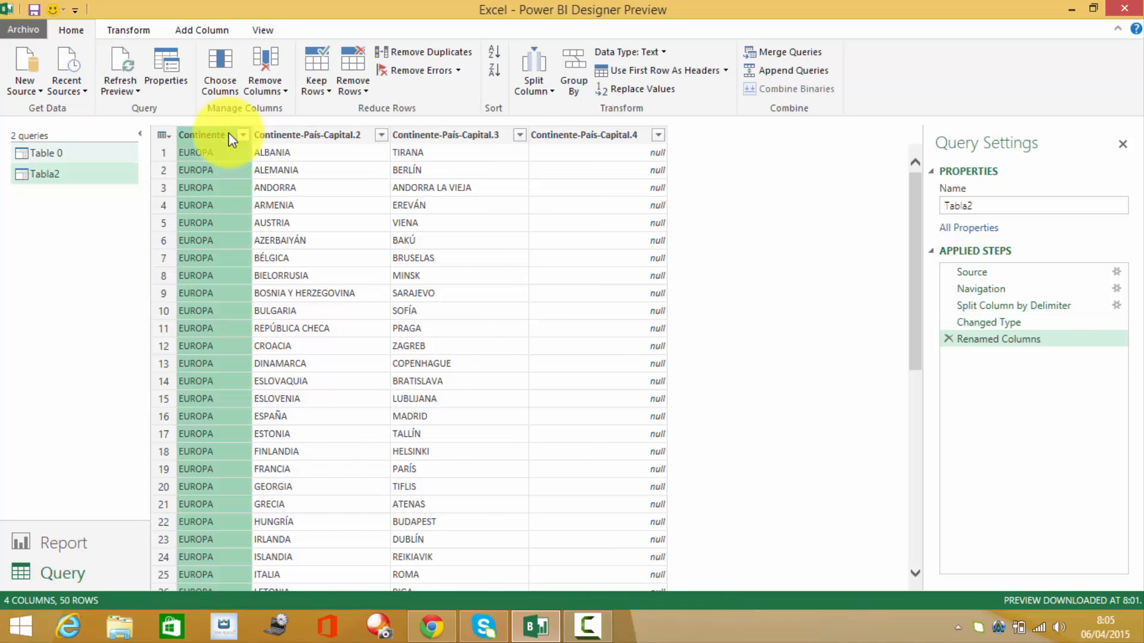
pyautogui.click(304, 136)
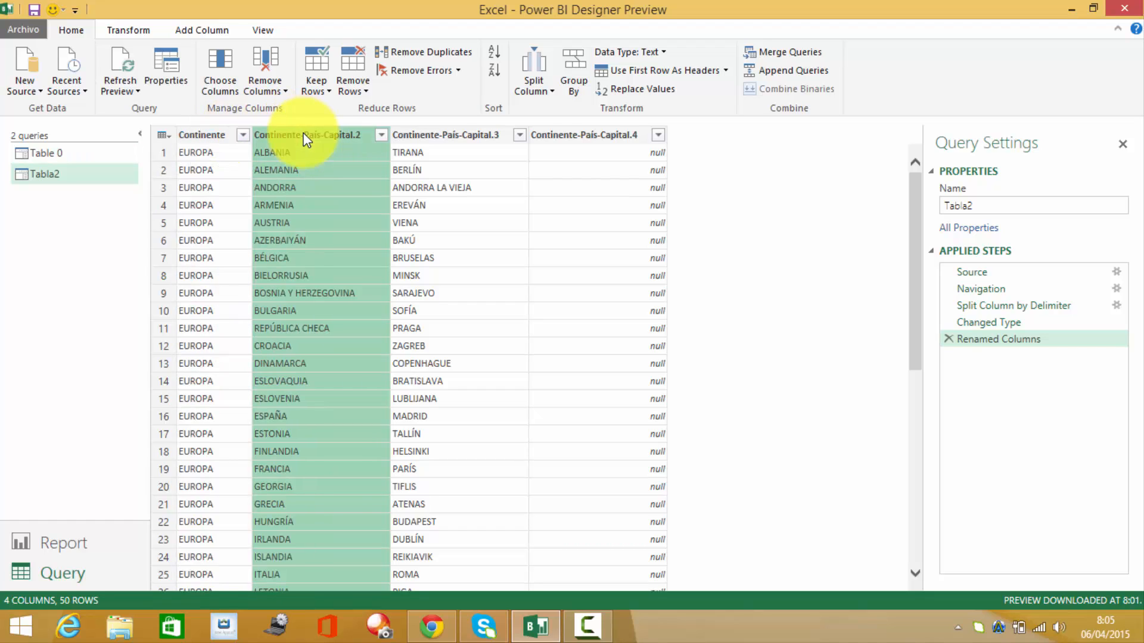
pyautogui.doubleClick(306, 137)
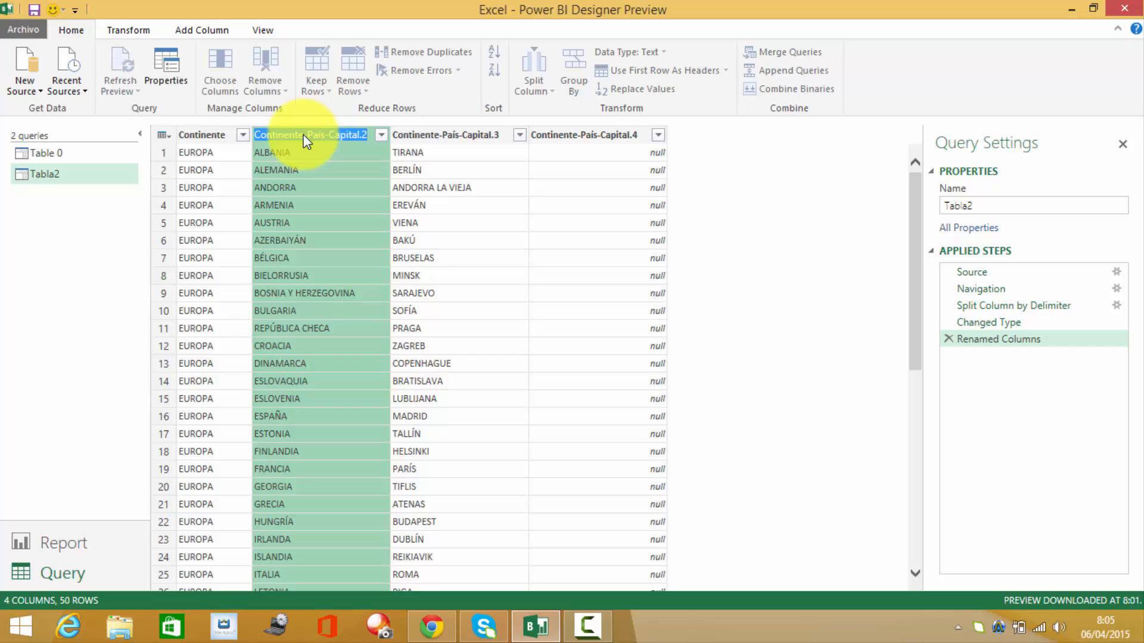
pyautogui.write('País')
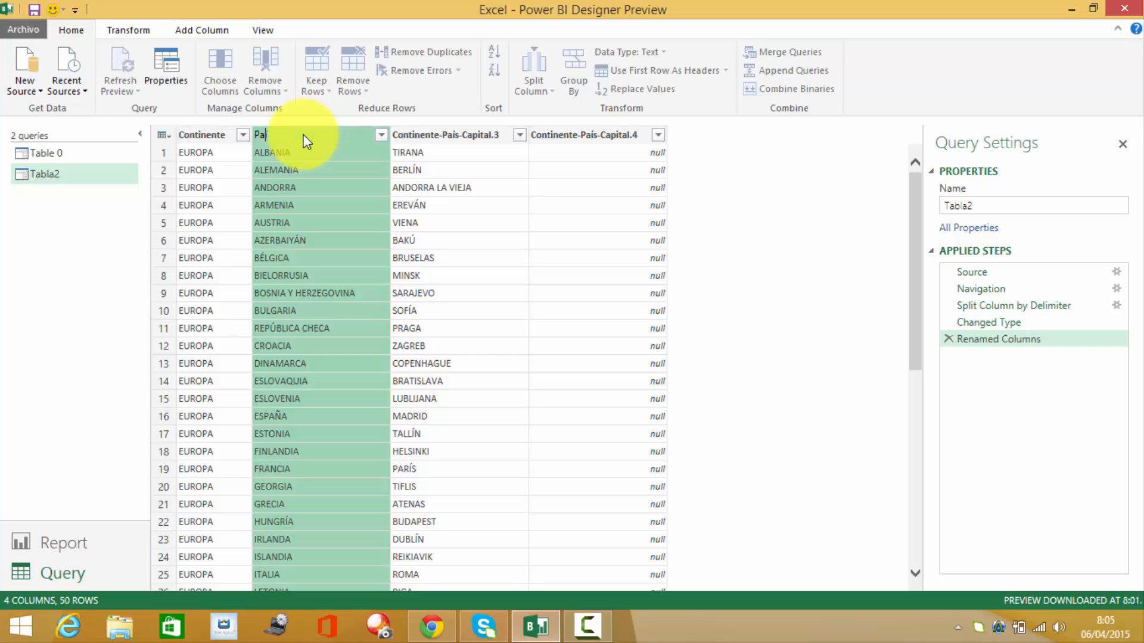
pyautogui.press('Return')
# - Rename the third split column, which holds the capital cities, as Capital
pyautogui.doubleClick(425, 135)
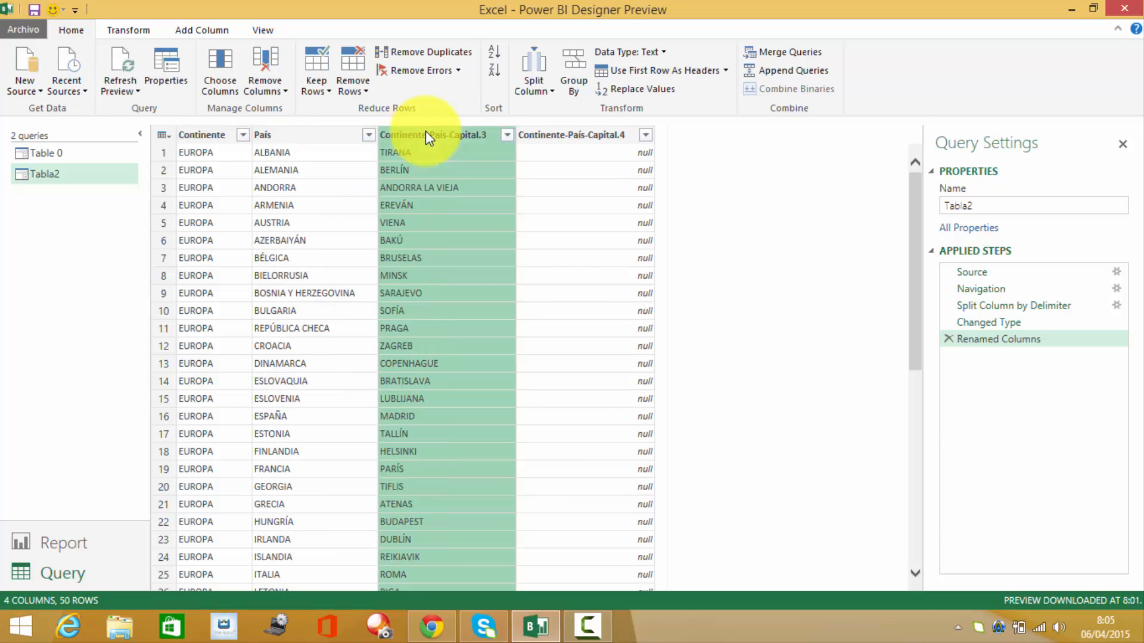
pyautogui.write('Ca')
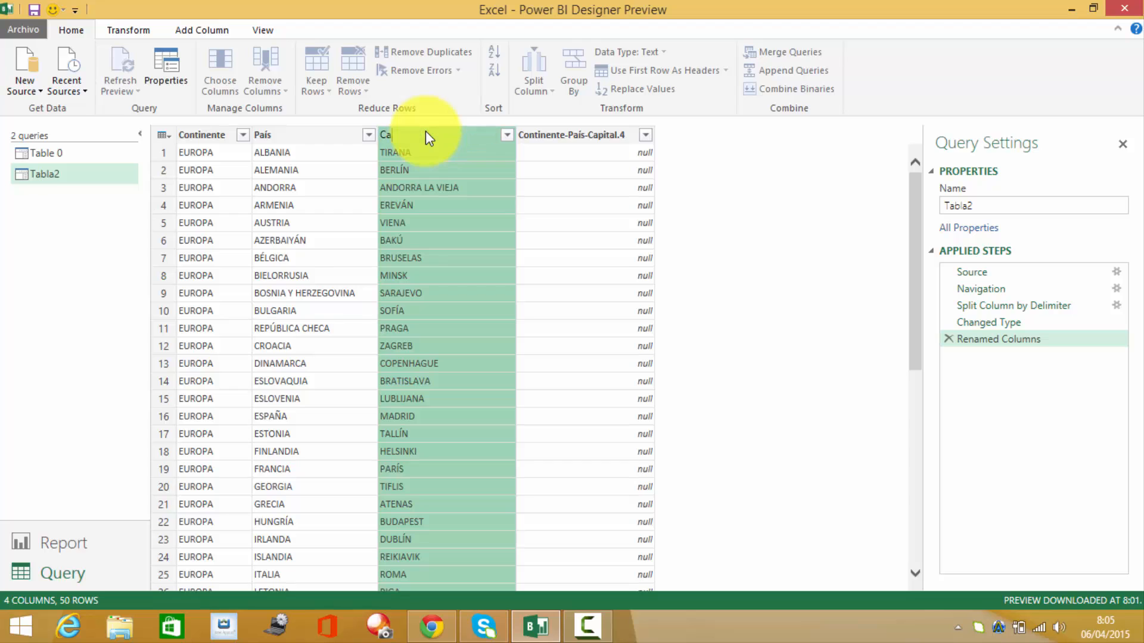
pyautogui.write('pital')
pyautogui.press('Return')
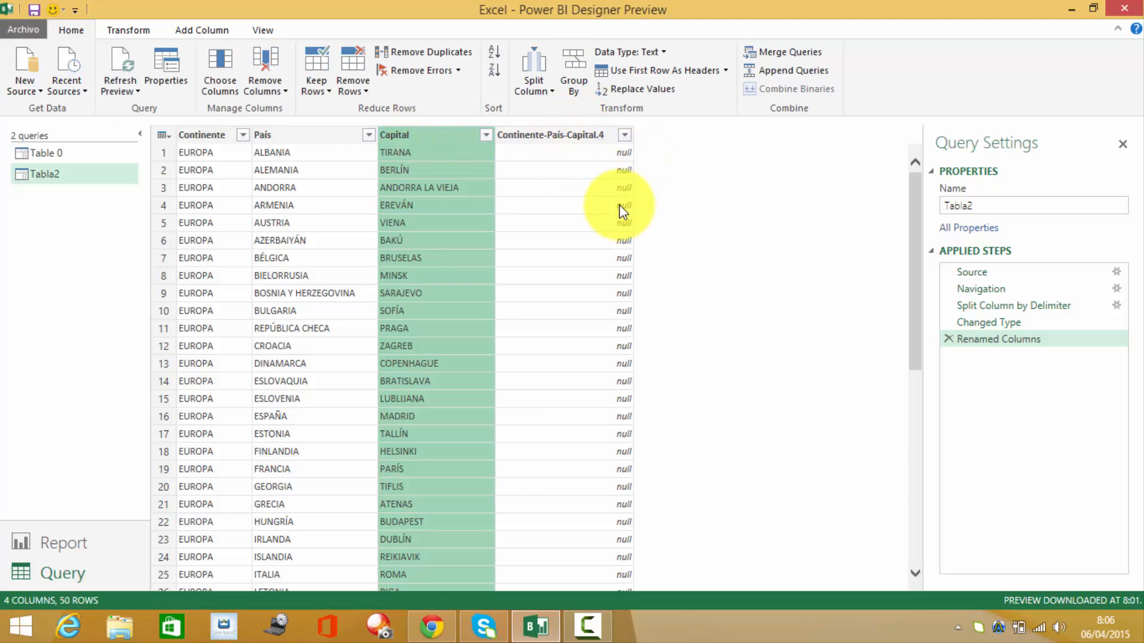
# - Remove the Continente-País-Capital.4 and Capital columns from Tabla2
pyautogui.click(572, 136)
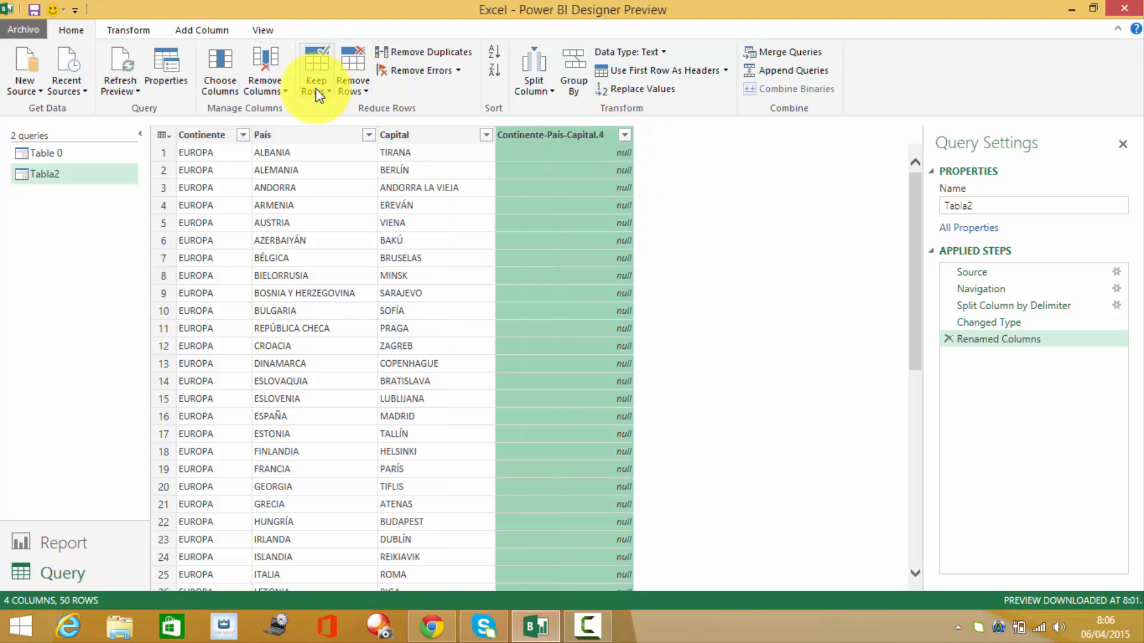
pyautogui.click(263, 84)
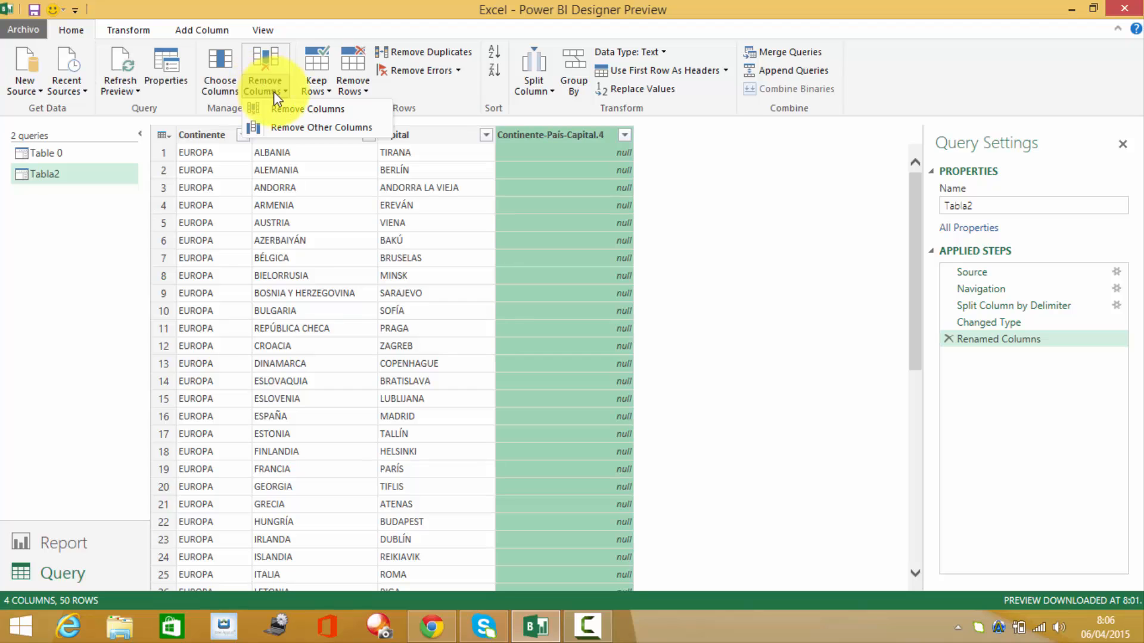
pyautogui.click(298, 107)
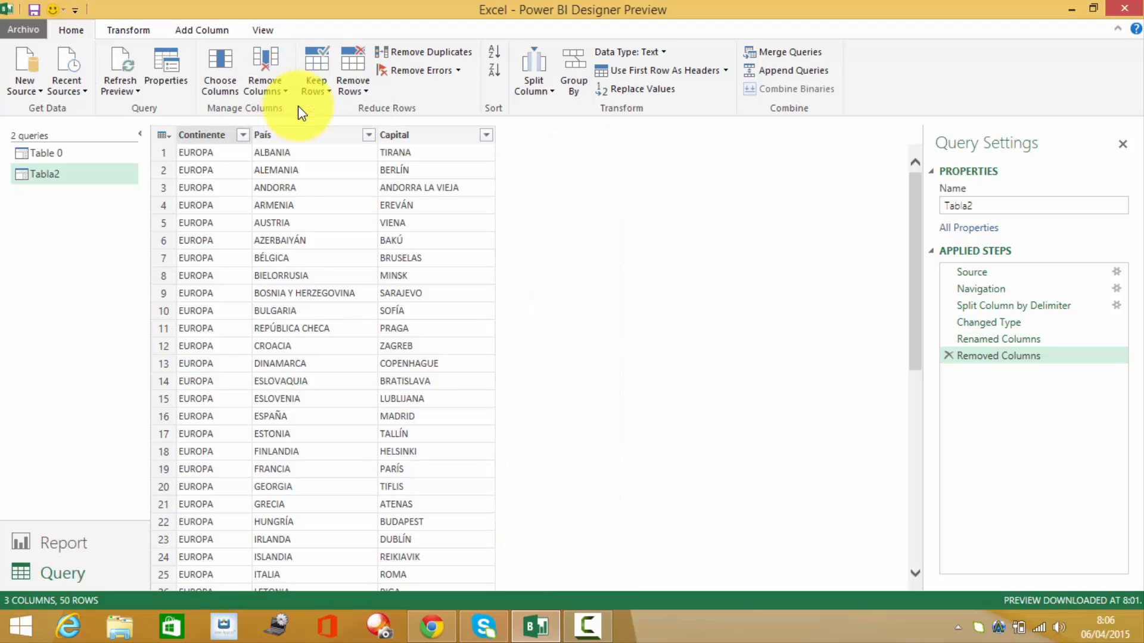
pyautogui.click(417, 136)
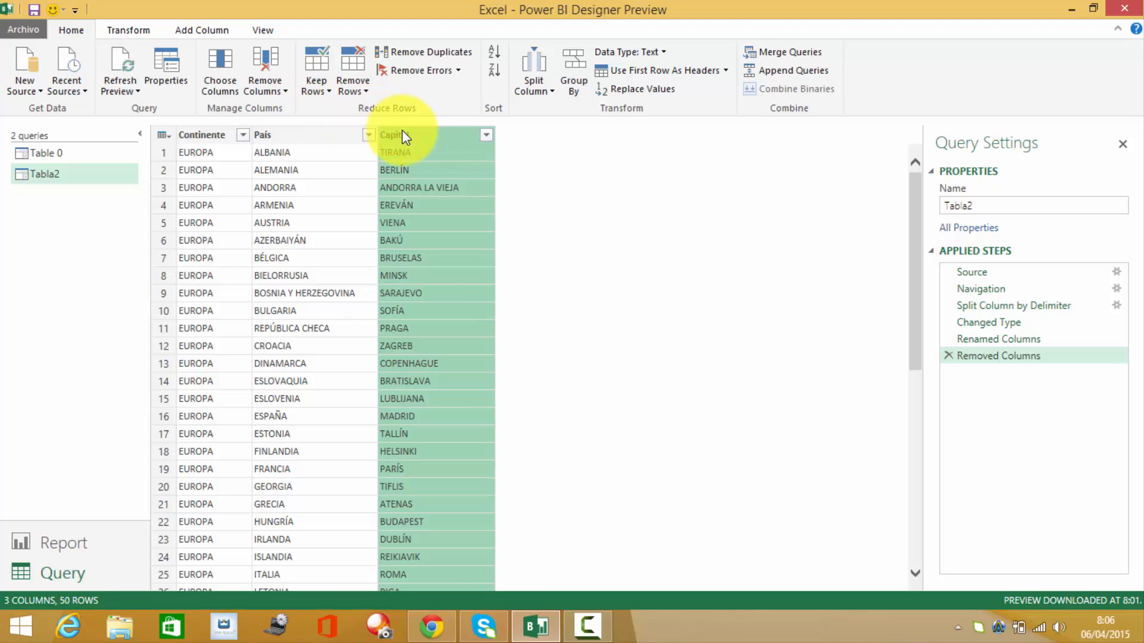
pyautogui.rightClick(403, 135)
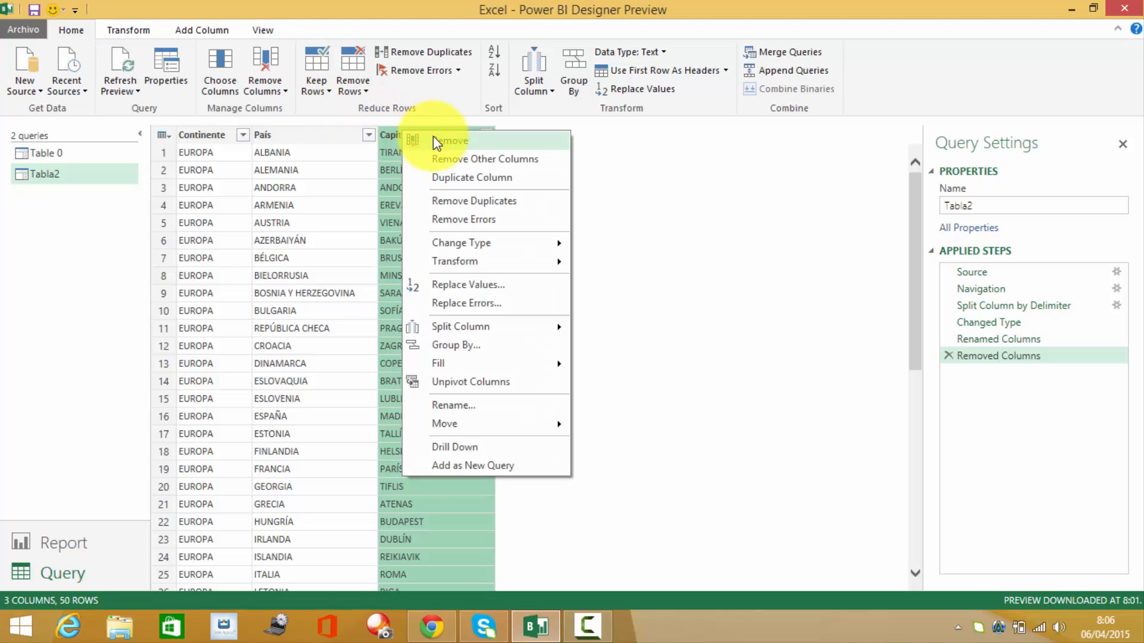
pyautogui.click(442, 141)
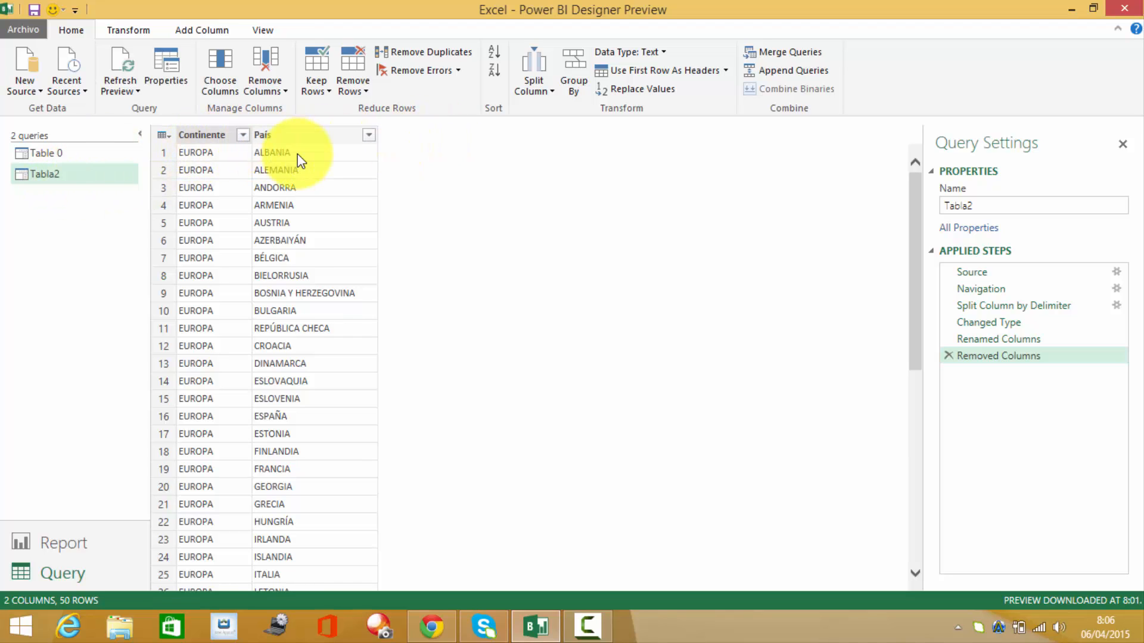
pyautogui.click(59, 155)
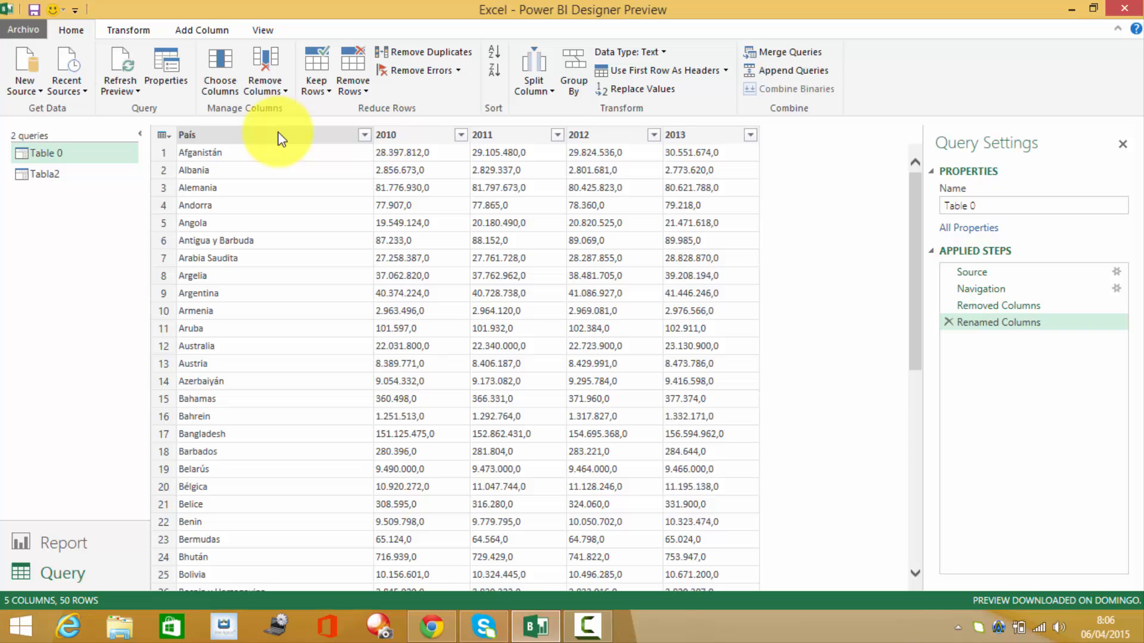
pyautogui.click(281, 139)
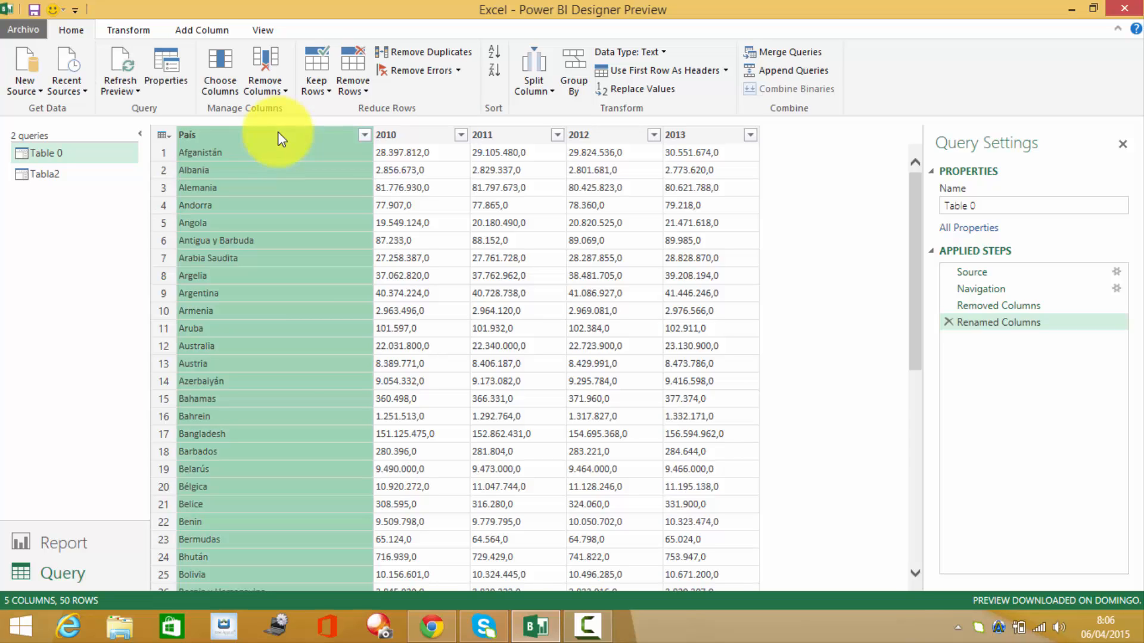
pyautogui.click(137, 29)
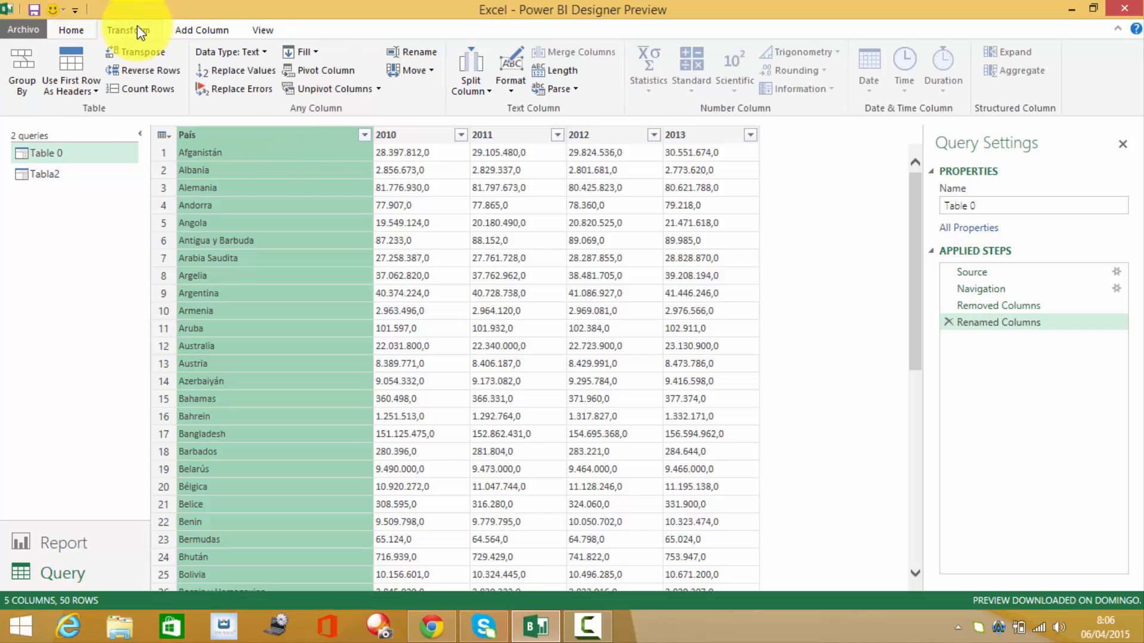
pyautogui.rightClick(266, 140)
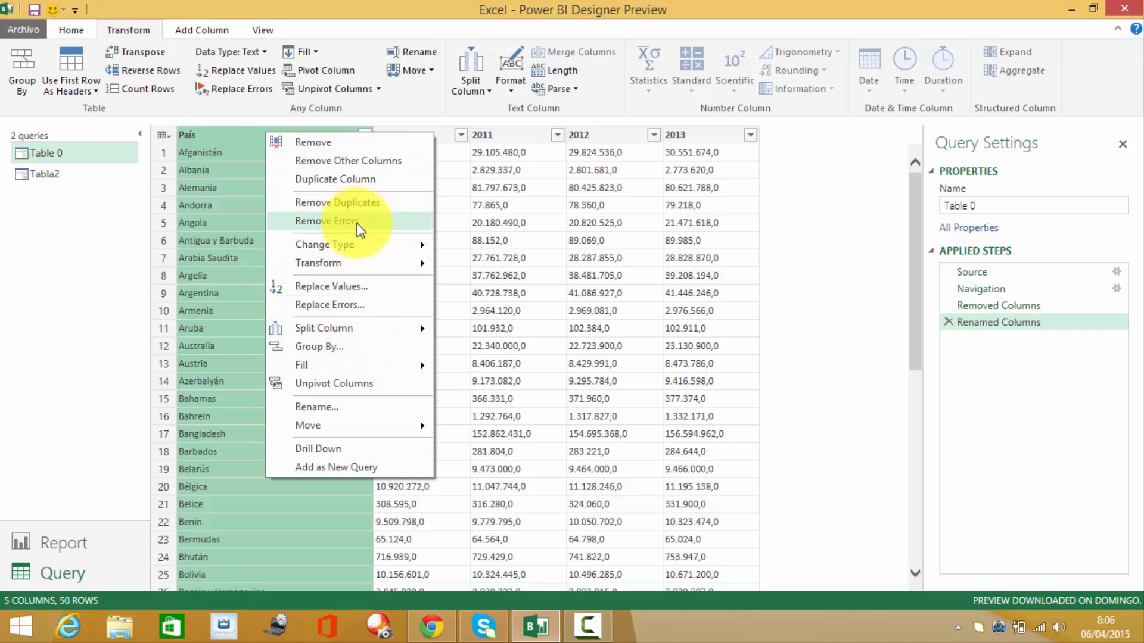
pyautogui.moveTo(372, 267)
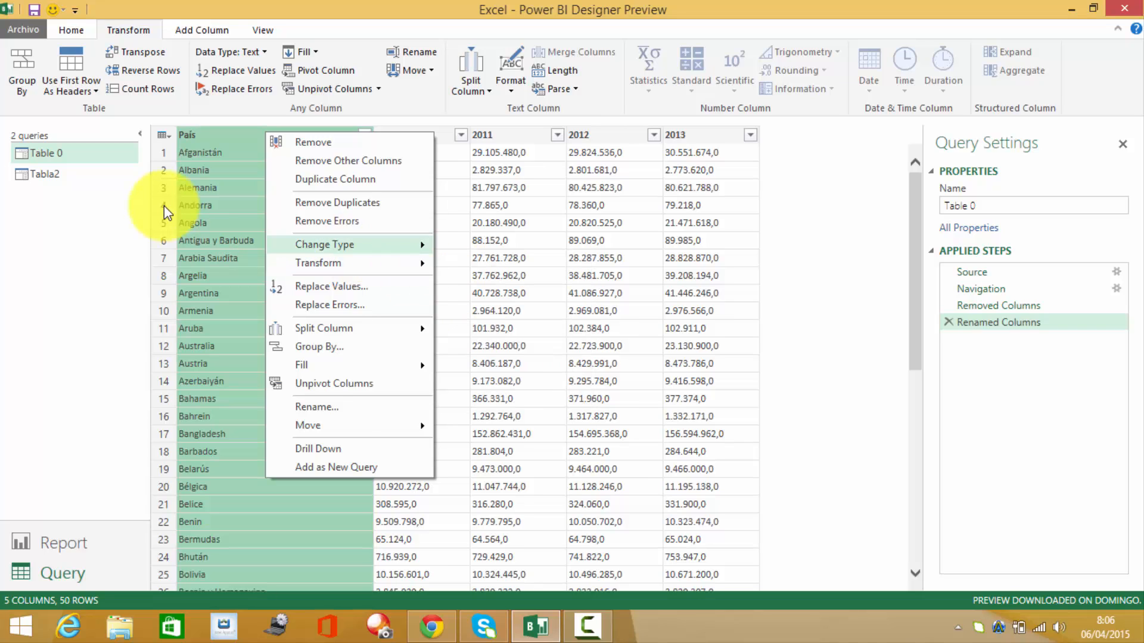
pyautogui.click(52, 174)
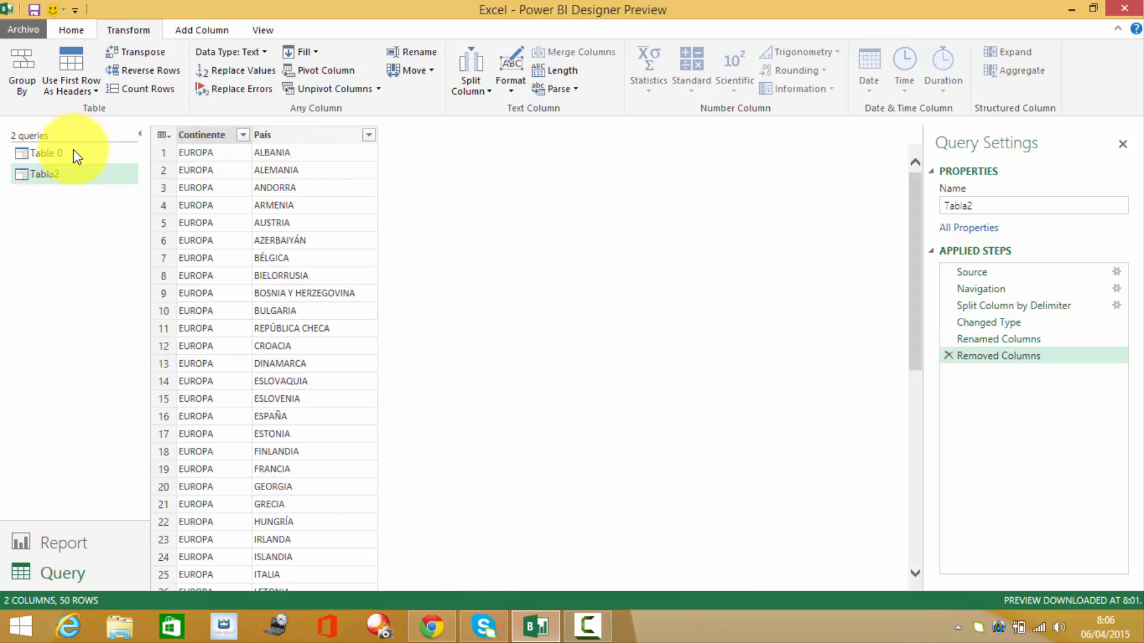
# - Convert the country names in Table 0's País column to UPPERCASE to match Tabla2
pyautogui.click(57, 153)
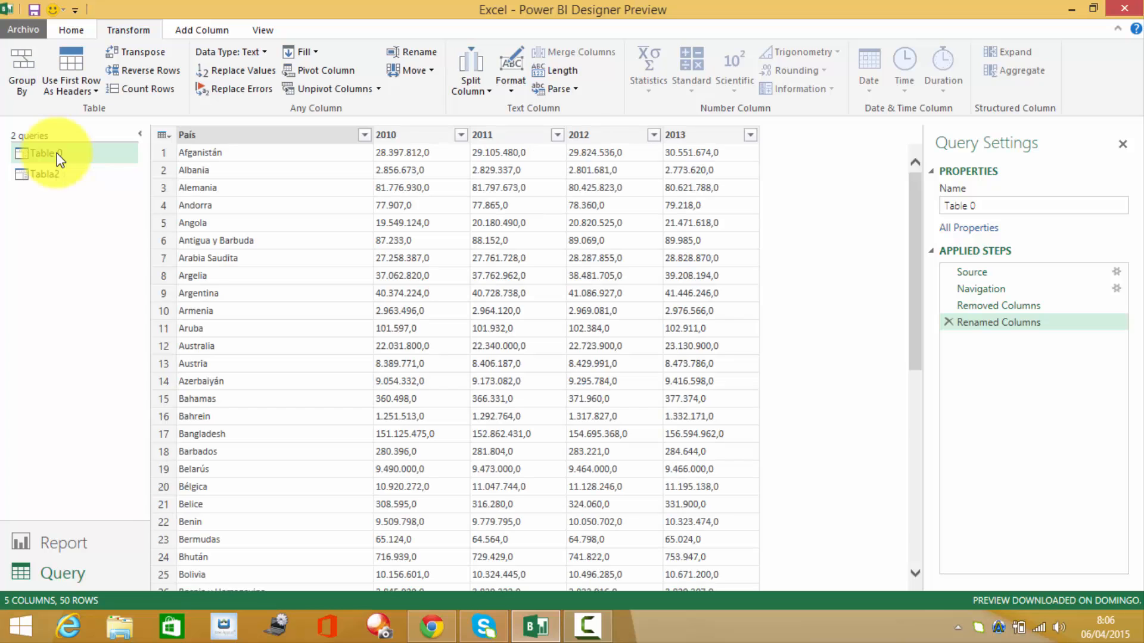
pyautogui.click(246, 135)
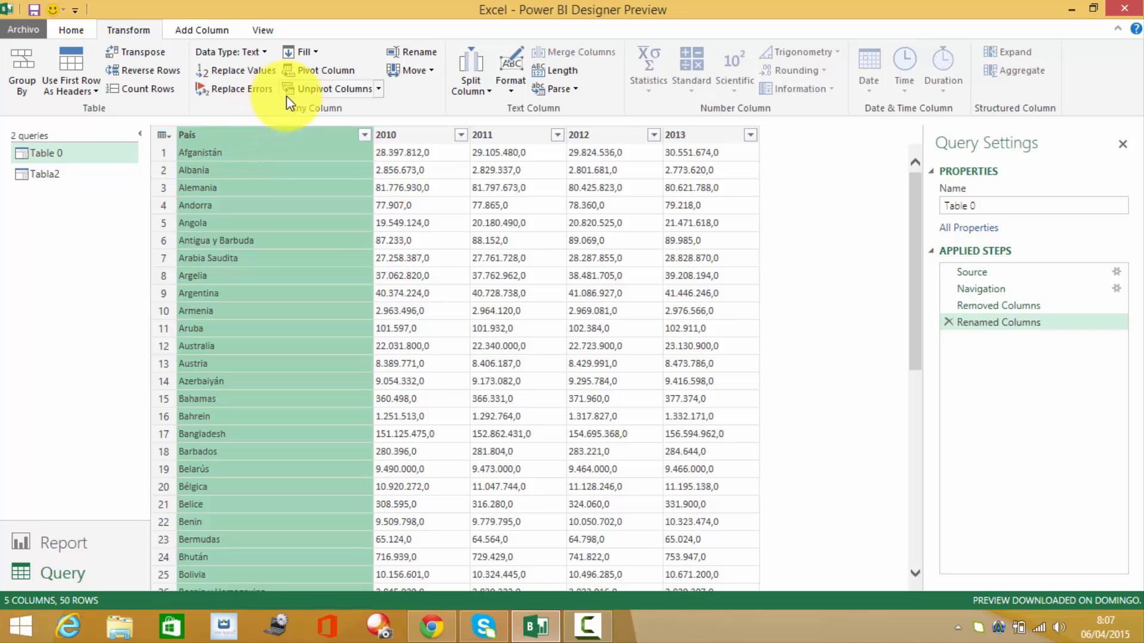
pyautogui.rightClick(259, 134)
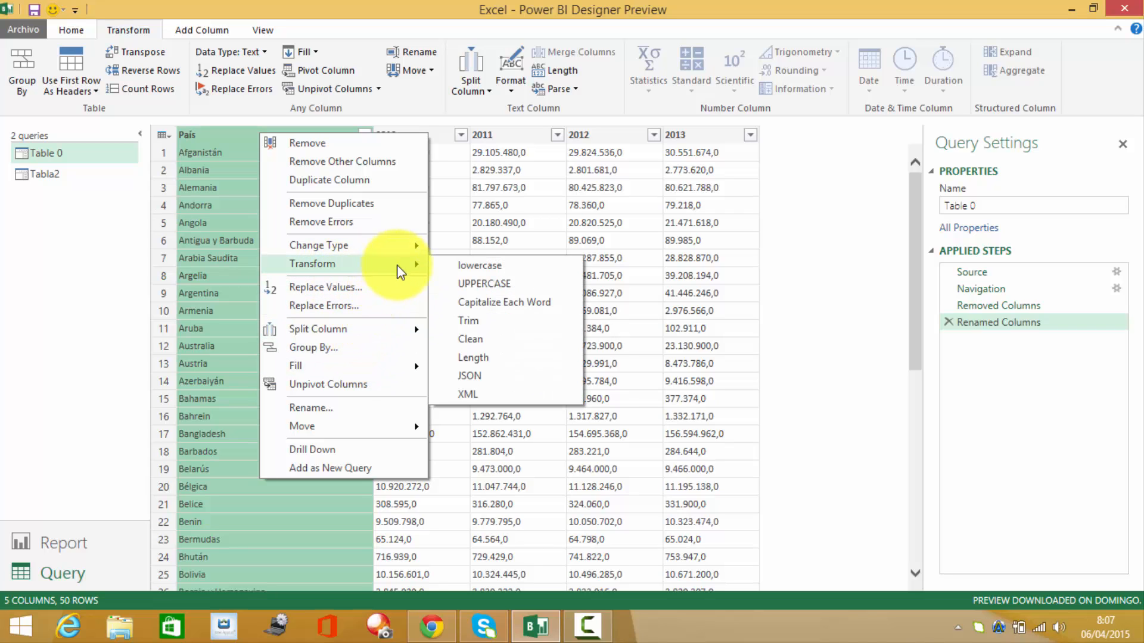
pyautogui.click(478, 284)
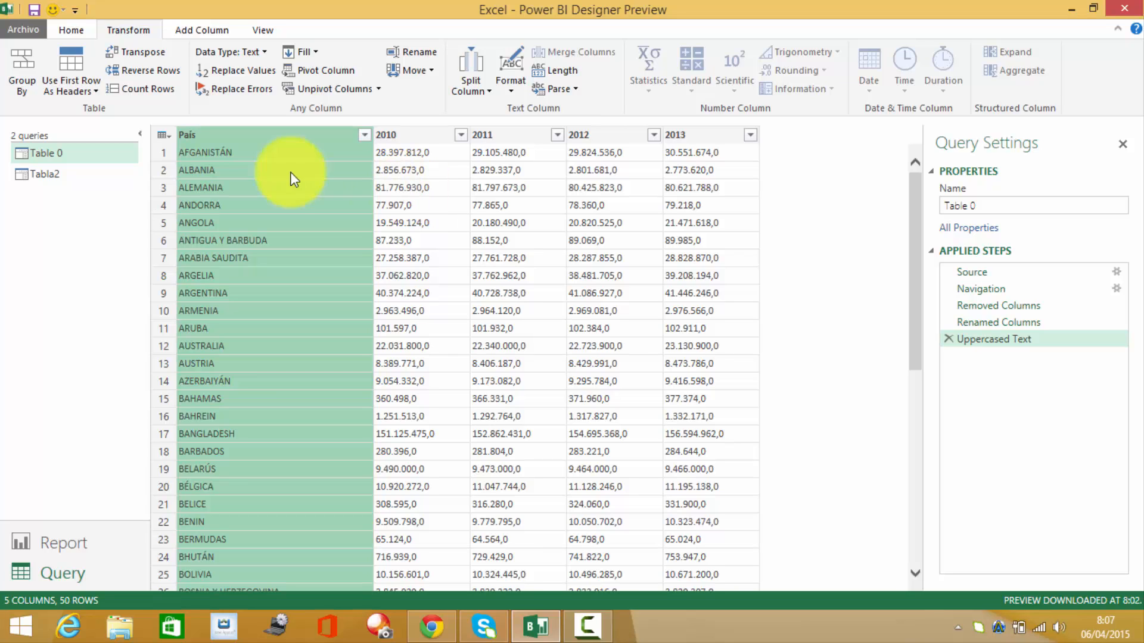
# - Compare the País columns of Table 0 and Tabla2, ending on the Table 0 query
pyautogui.click(422, 205)
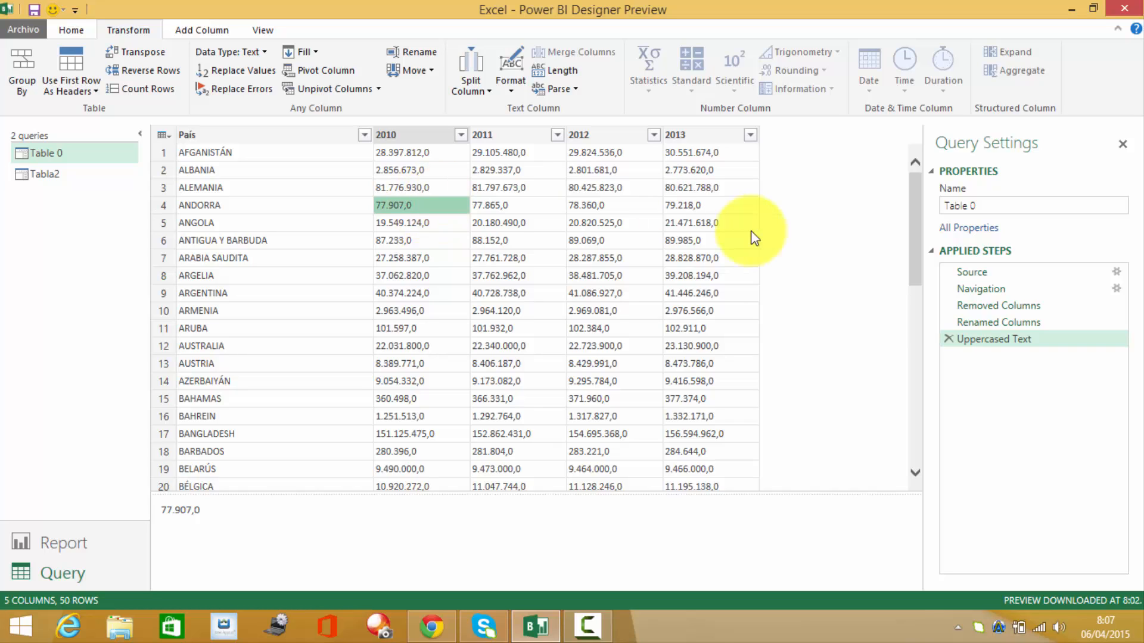
pyautogui.moveTo(27, 173); pyautogui.dragTo(63, 151)
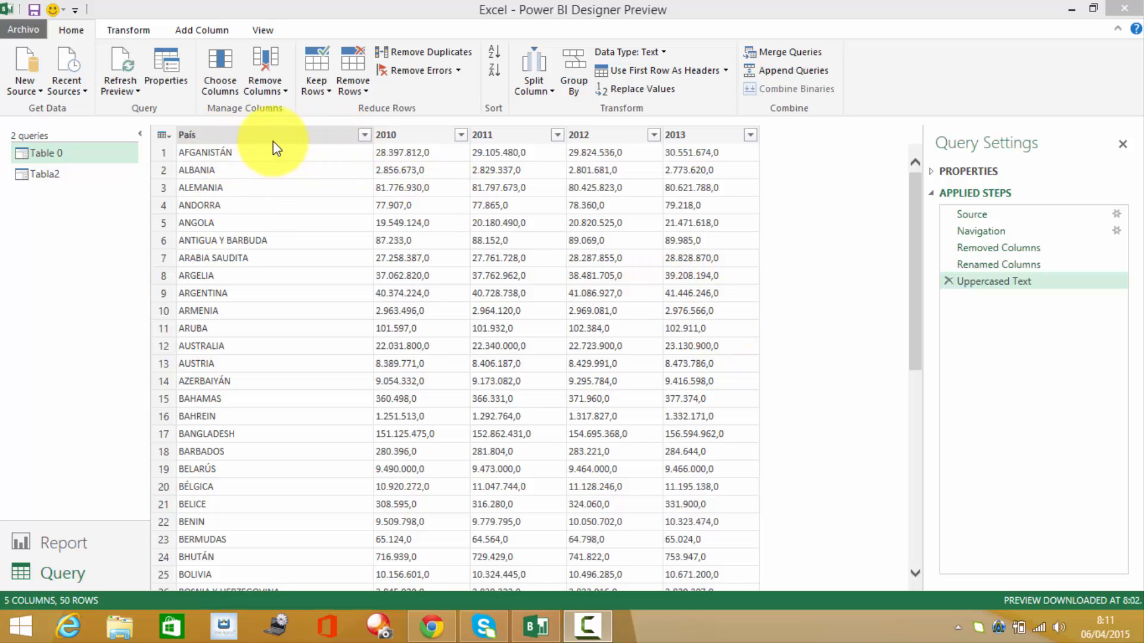
pyautogui.click(42, 175)
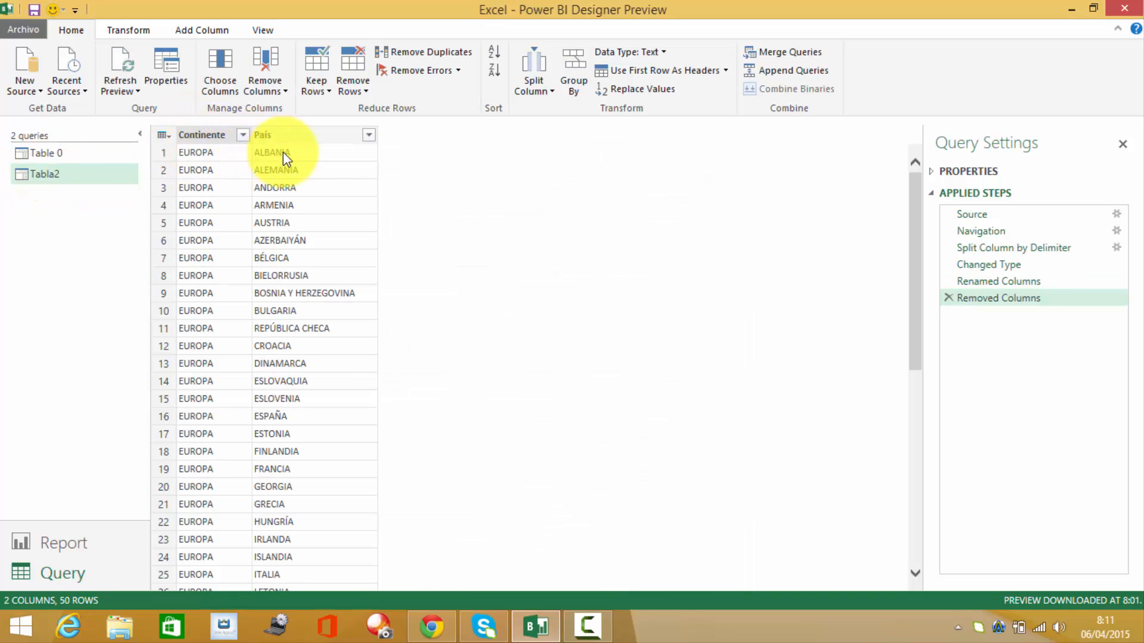
pyautogui.click(78, 157)
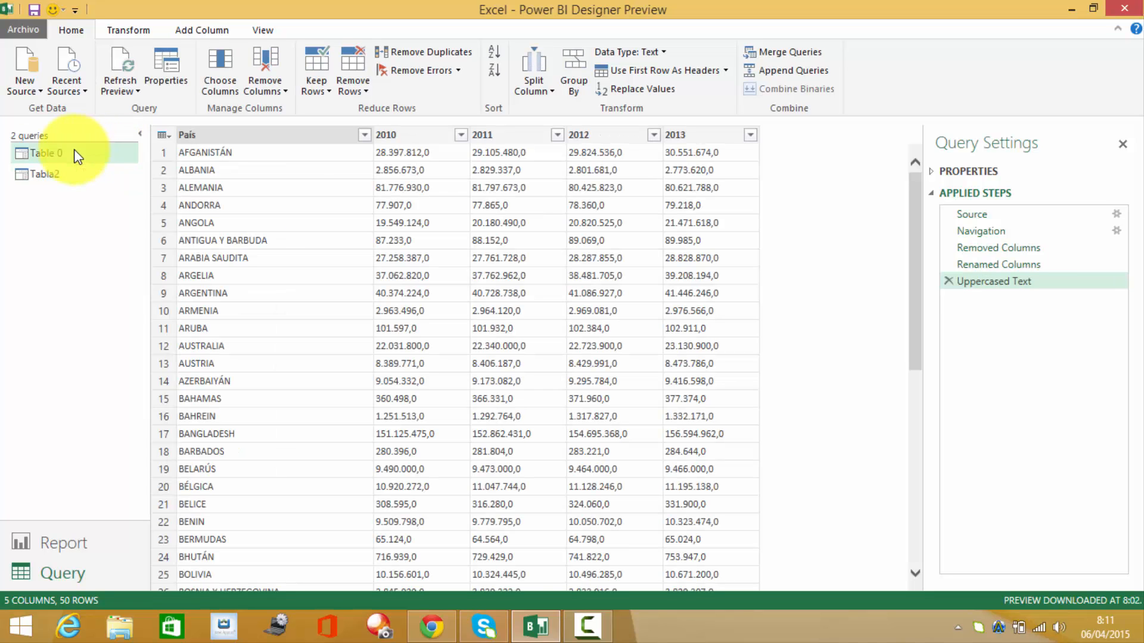